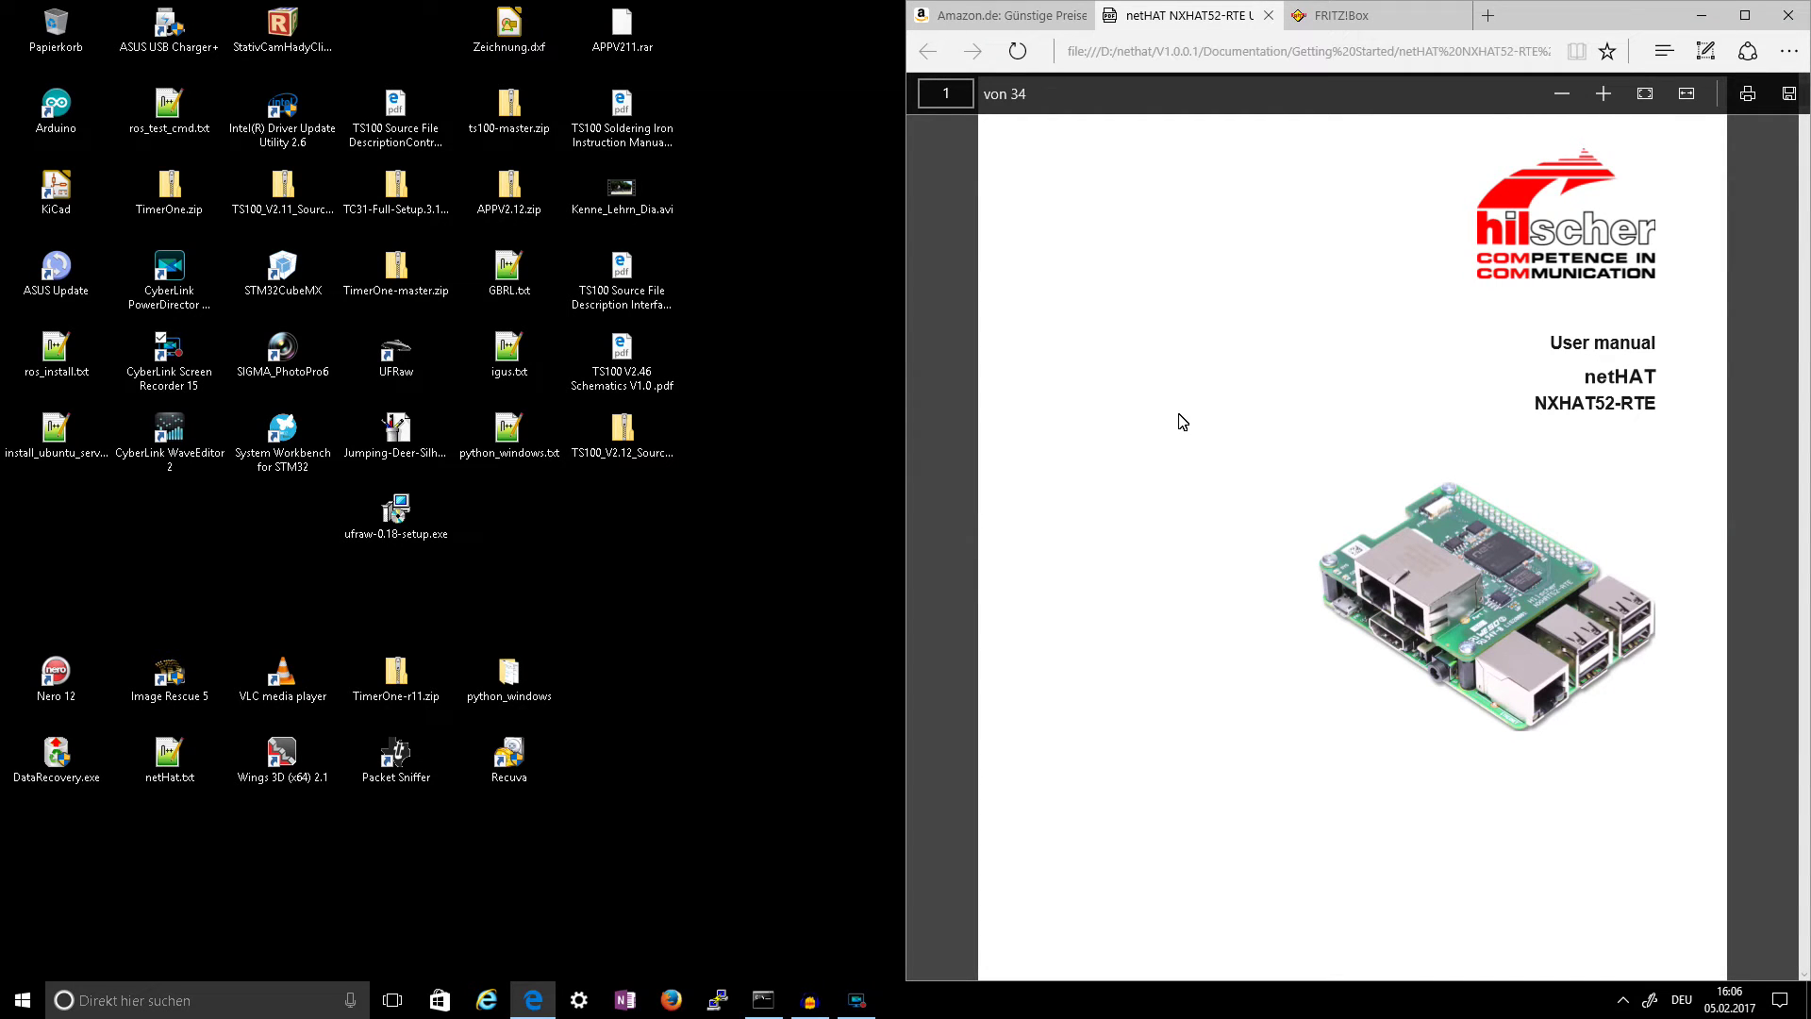
scroll(1156, 498, "down", 5)
scroll(1156, 474, "up", 5)
scroll(1333, 494, "down", 1)
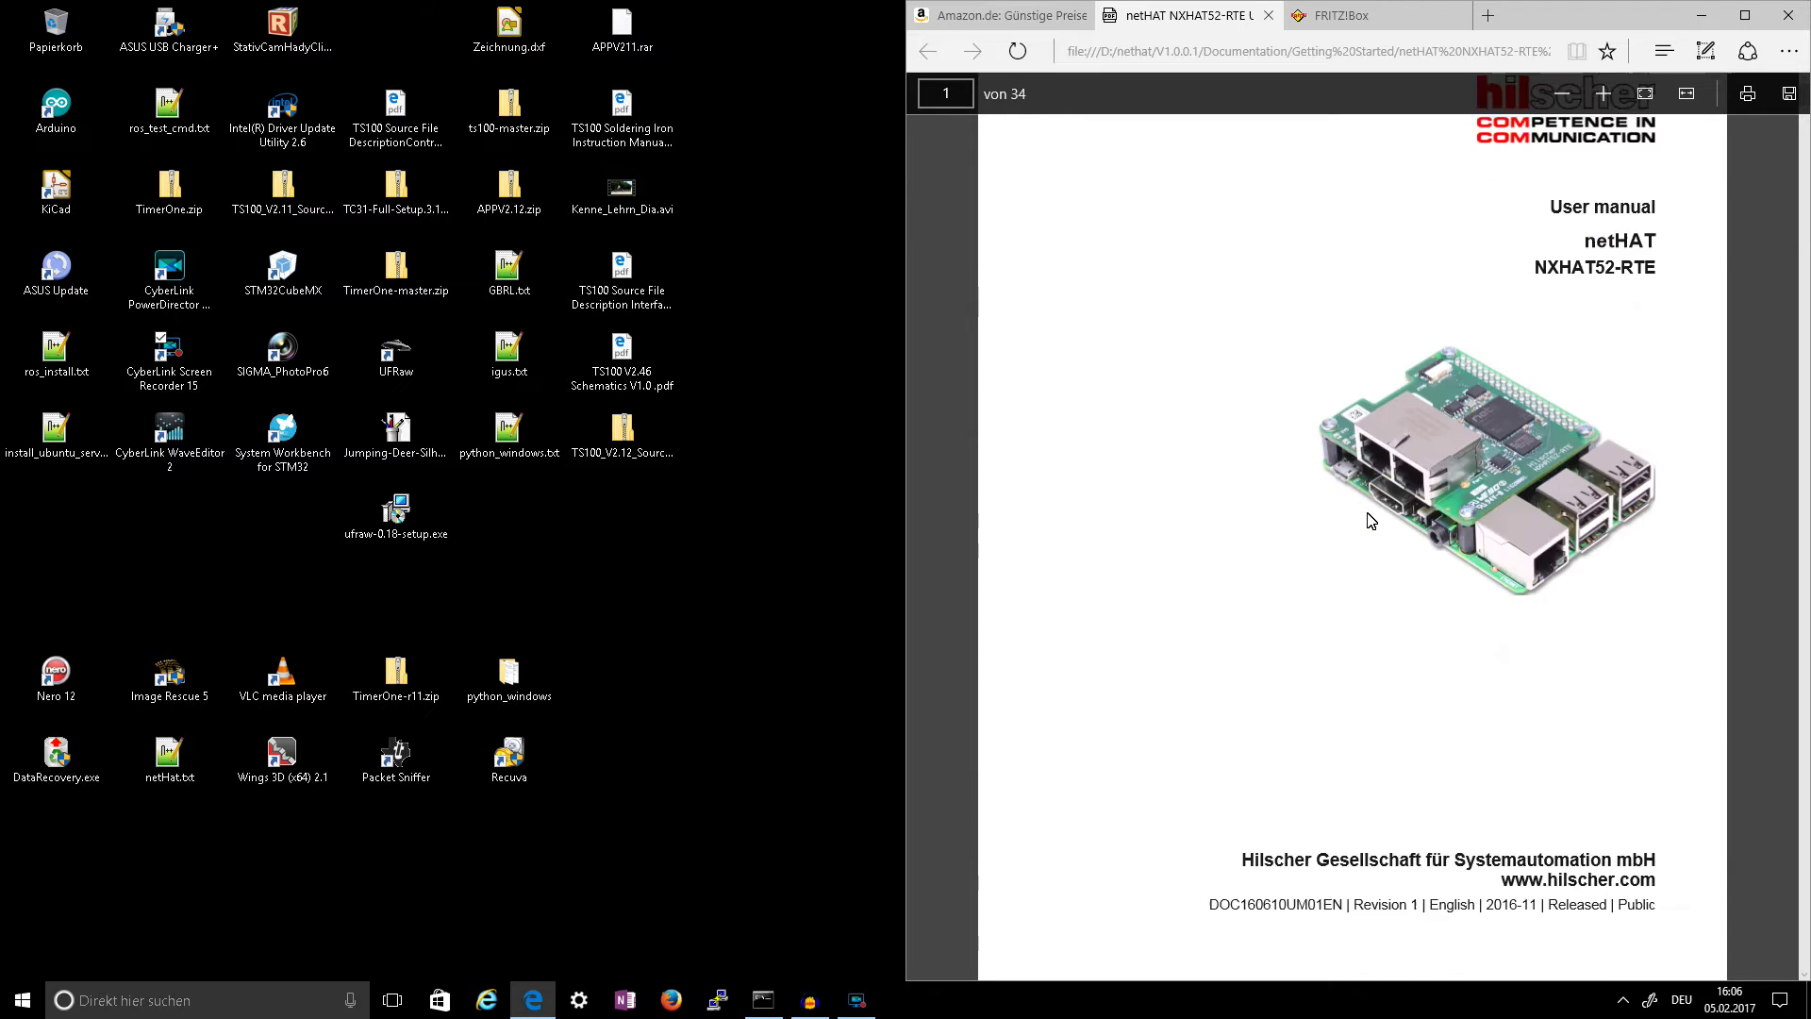
scroll(1368, 521, "down", 1)
scroll(1368, 518, "up", 1)
scroll(1444, 582, "up", 1)
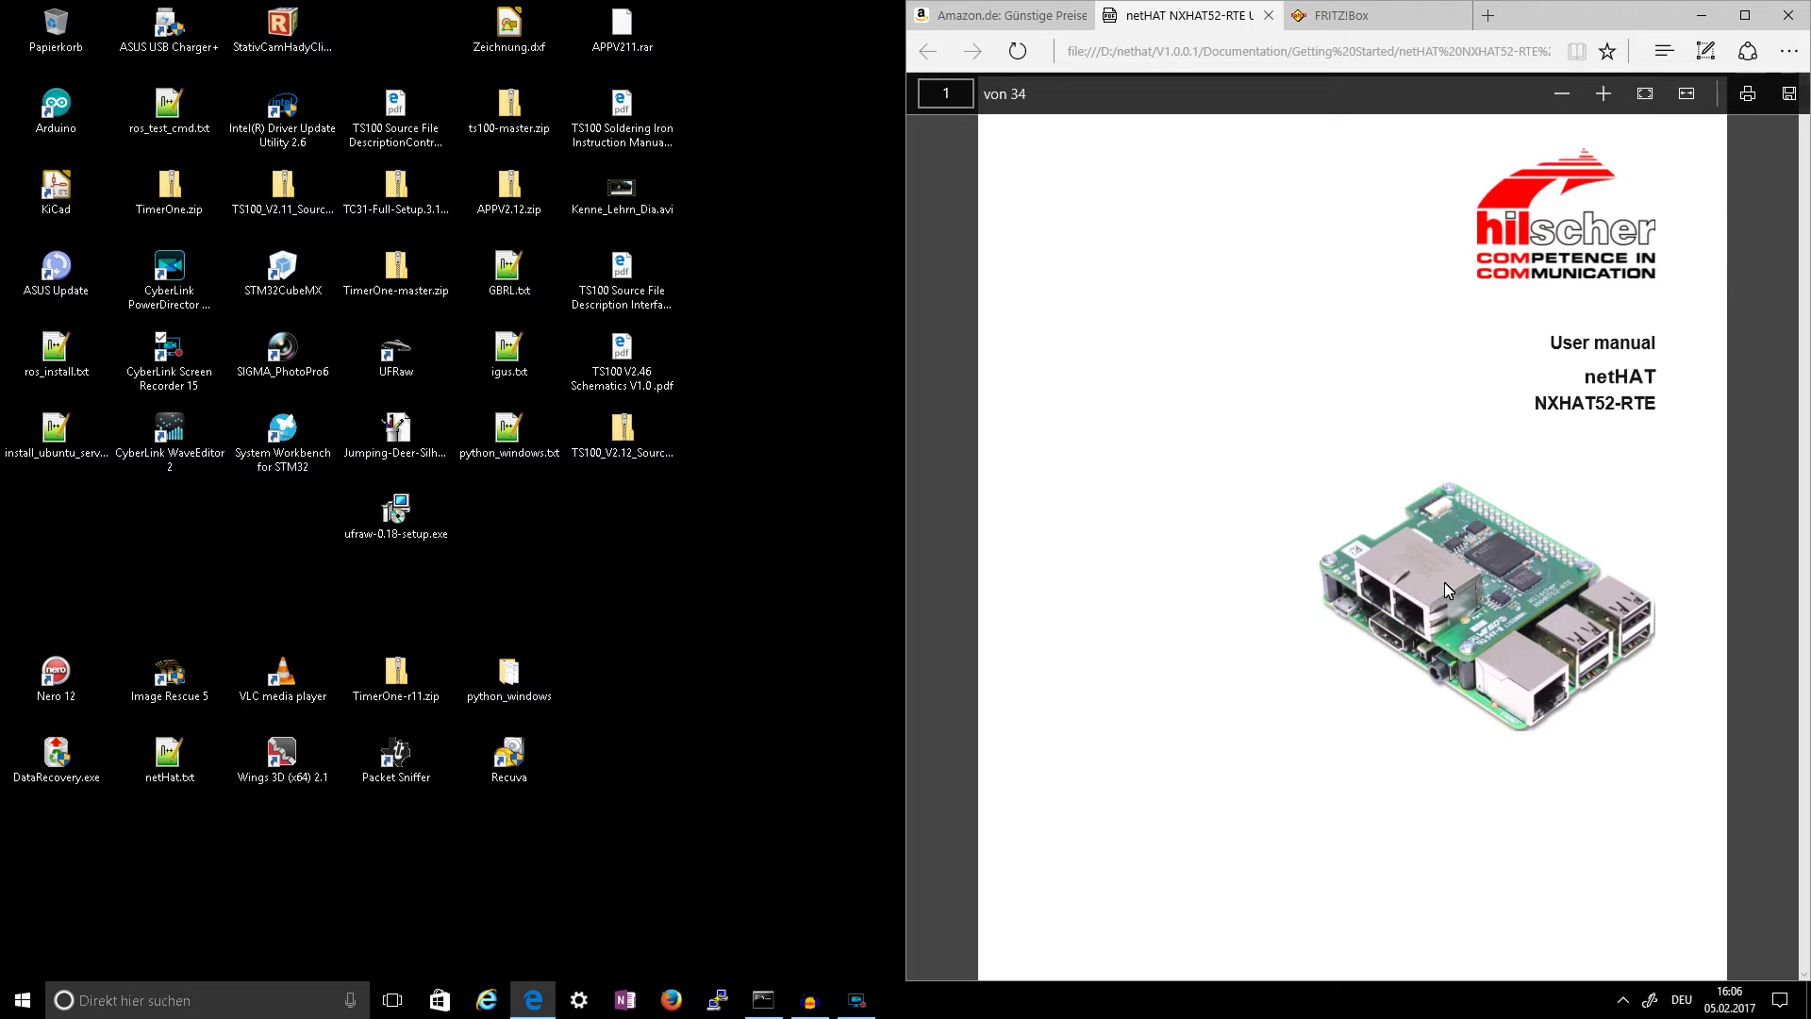
scroll(1337, 518, "down", 1)
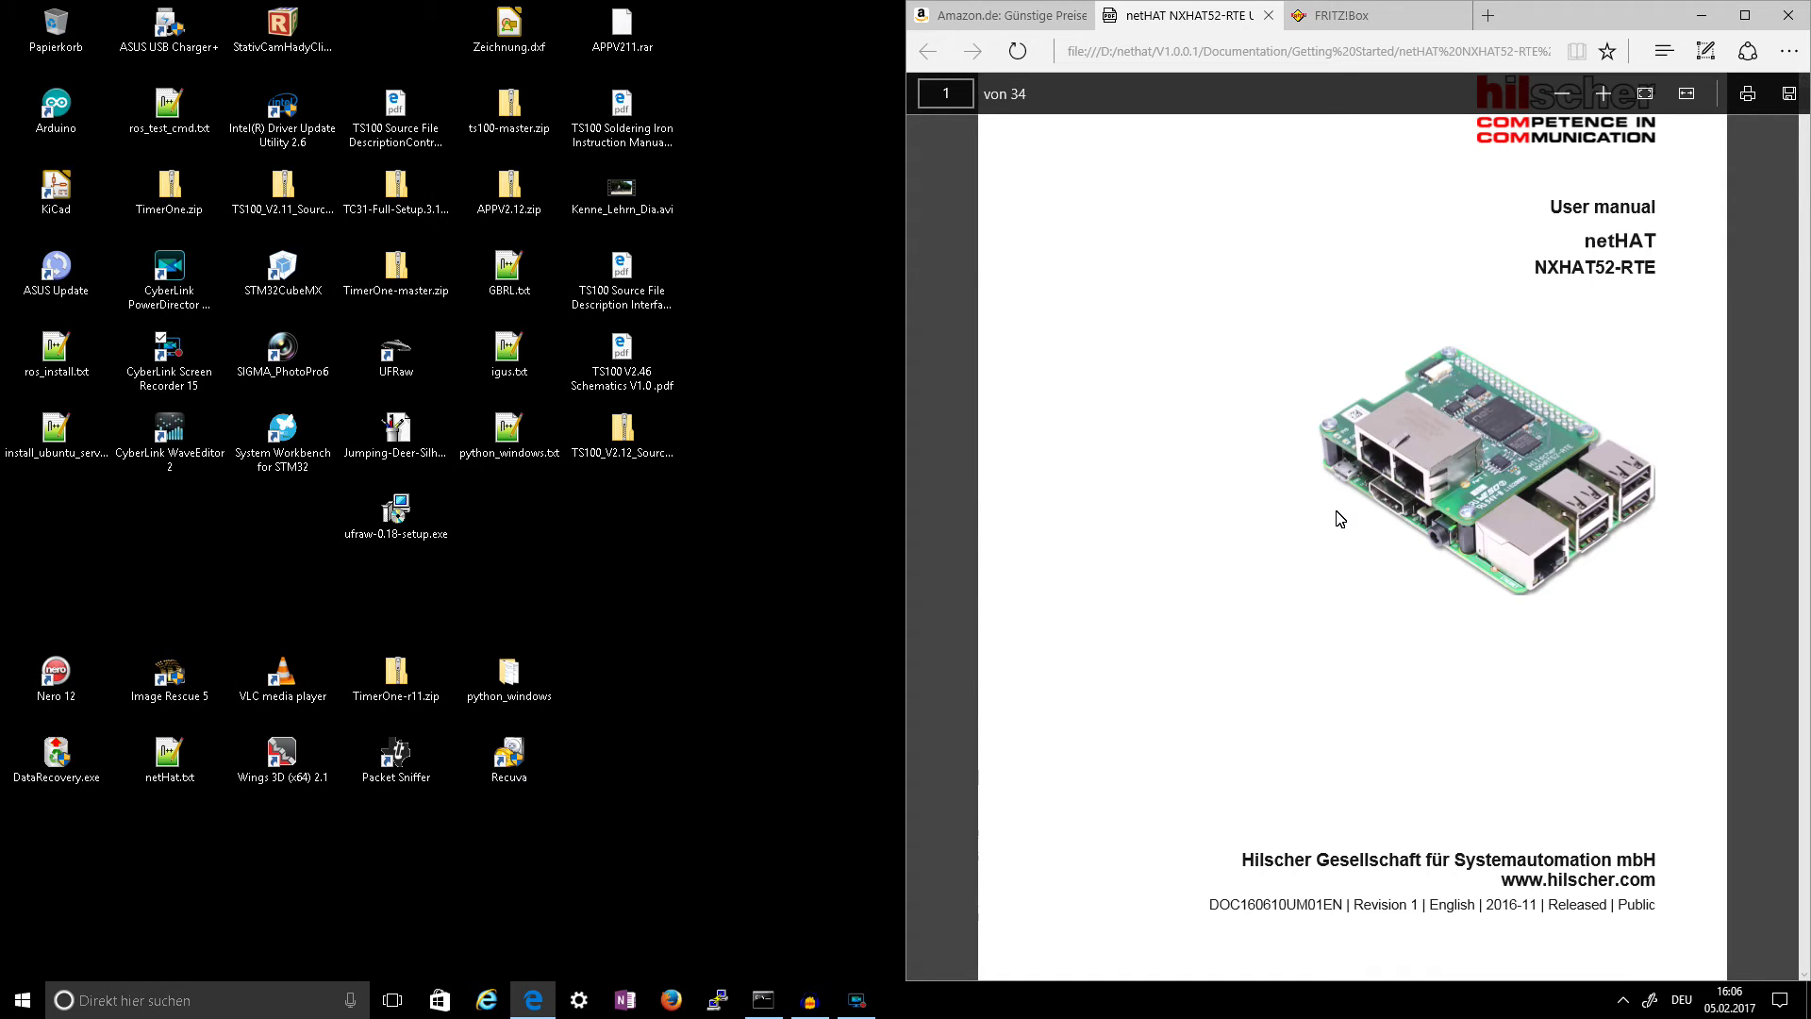
scroll(1357, 509, "up", 1)
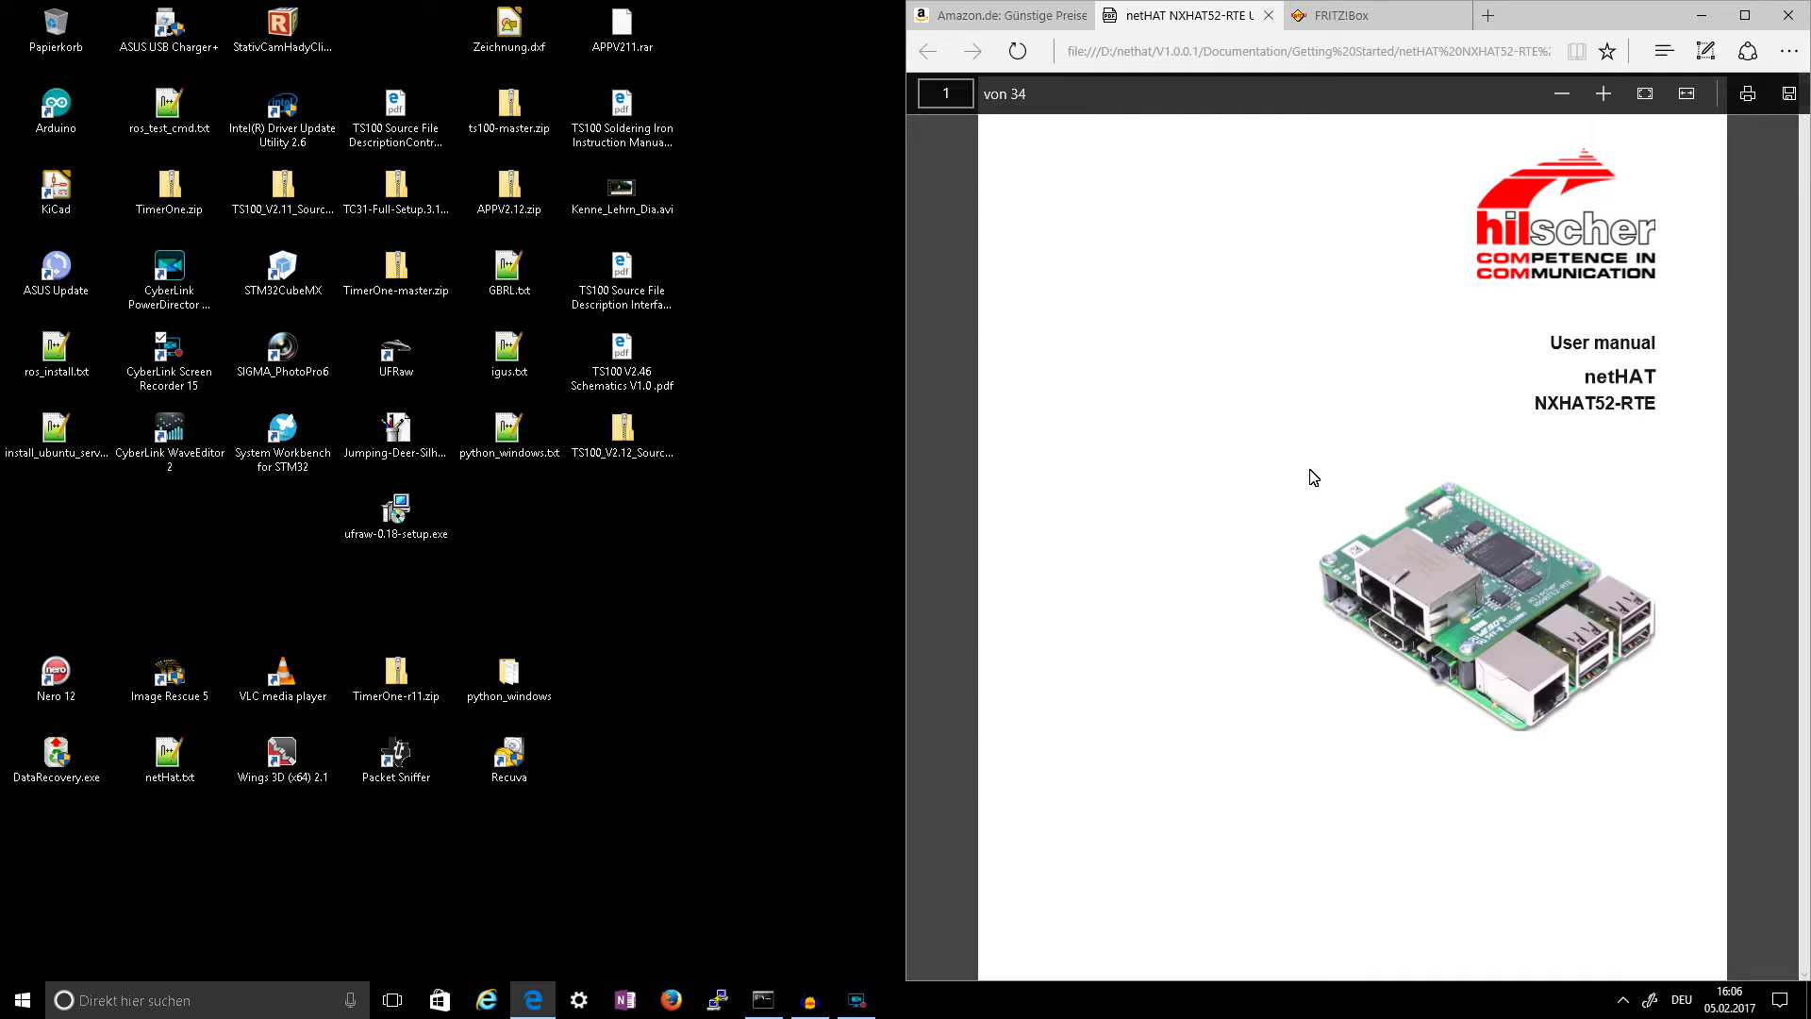
Open Beckhoff's TwinCAT 3 product page from the Google search results
left_click(1176, 283)
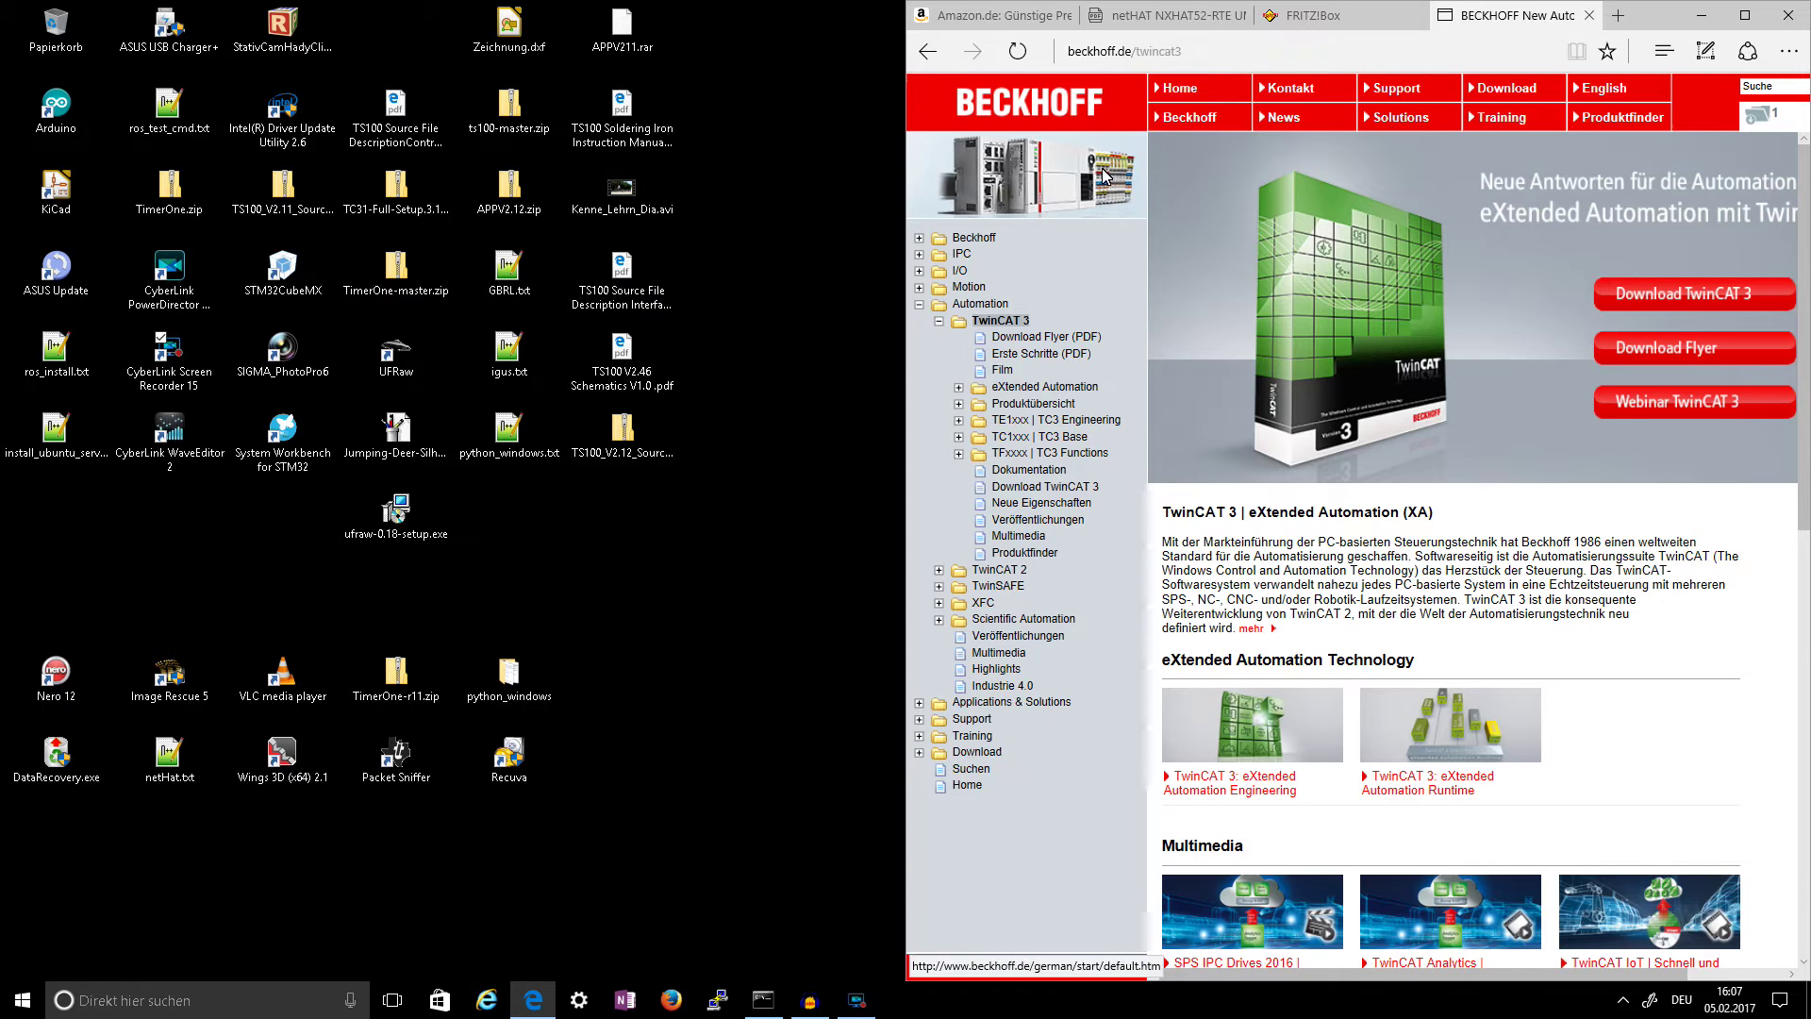
Add TC31-Full-Setup.3.1.4020.28 from TwinCAT 3 Engineering downloads to the basket, then start looking up Windows Features
left_click(975, 751)
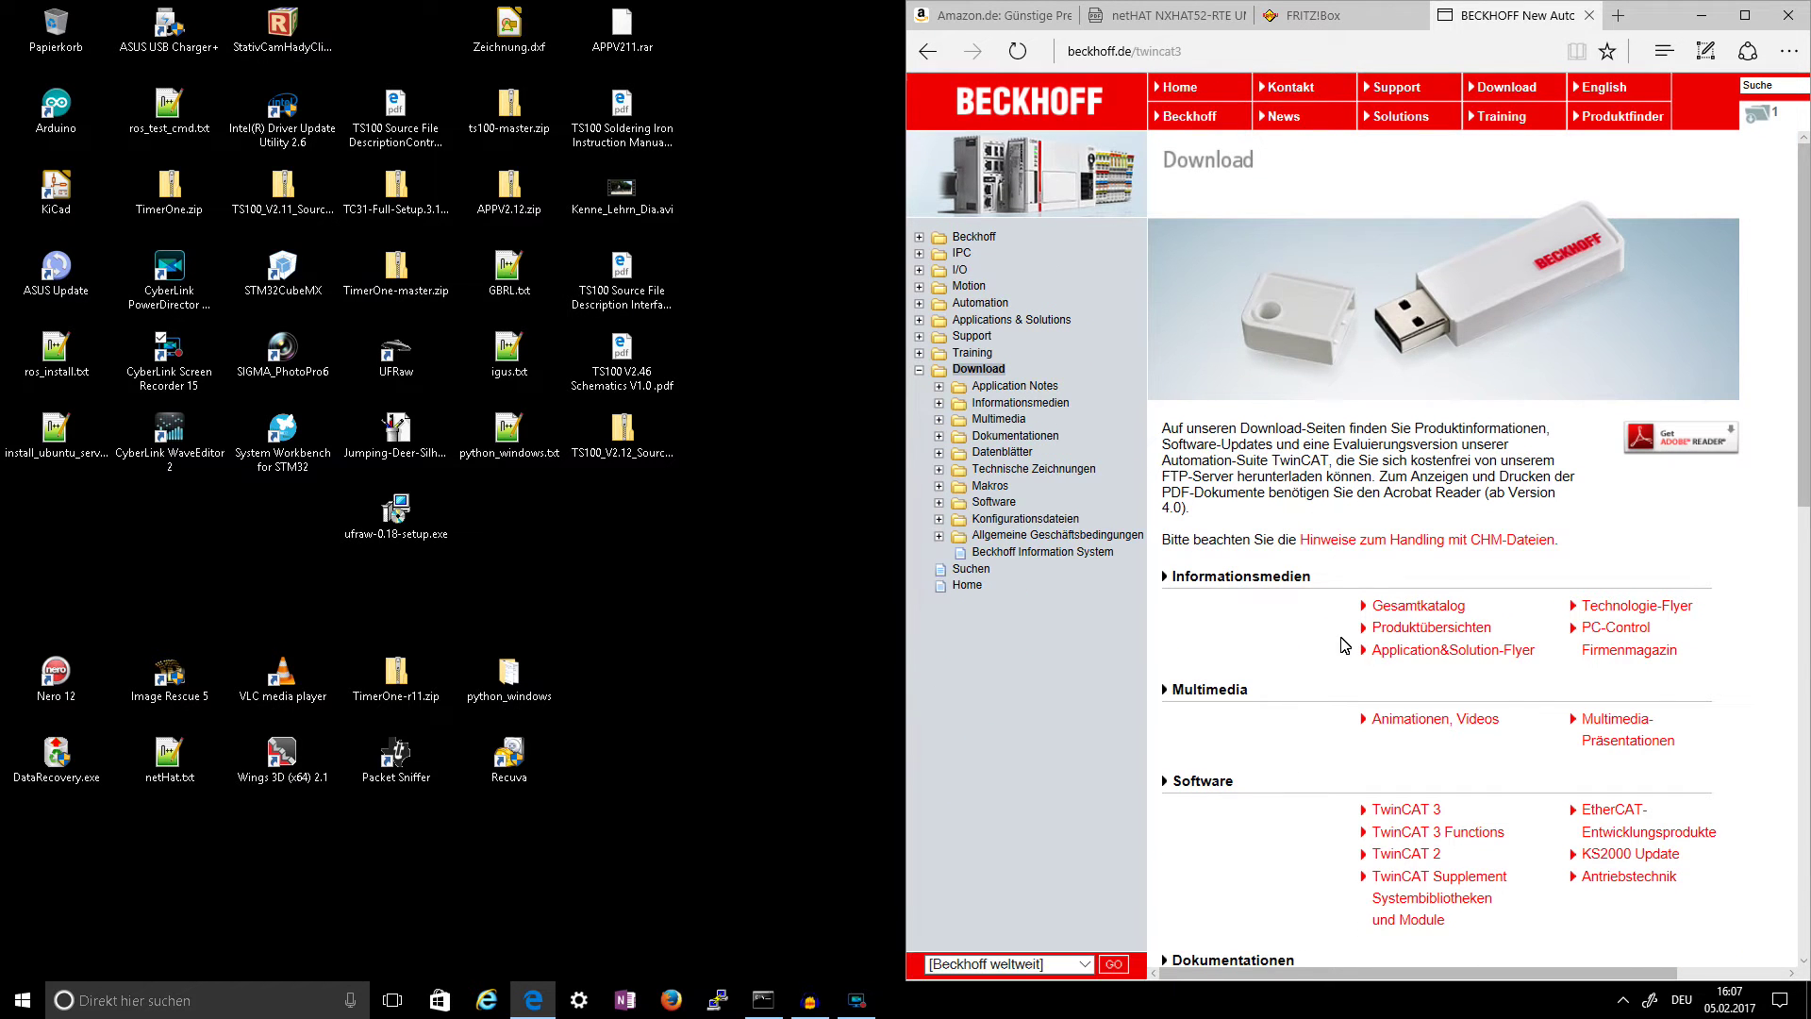
left_click(1405, 809)
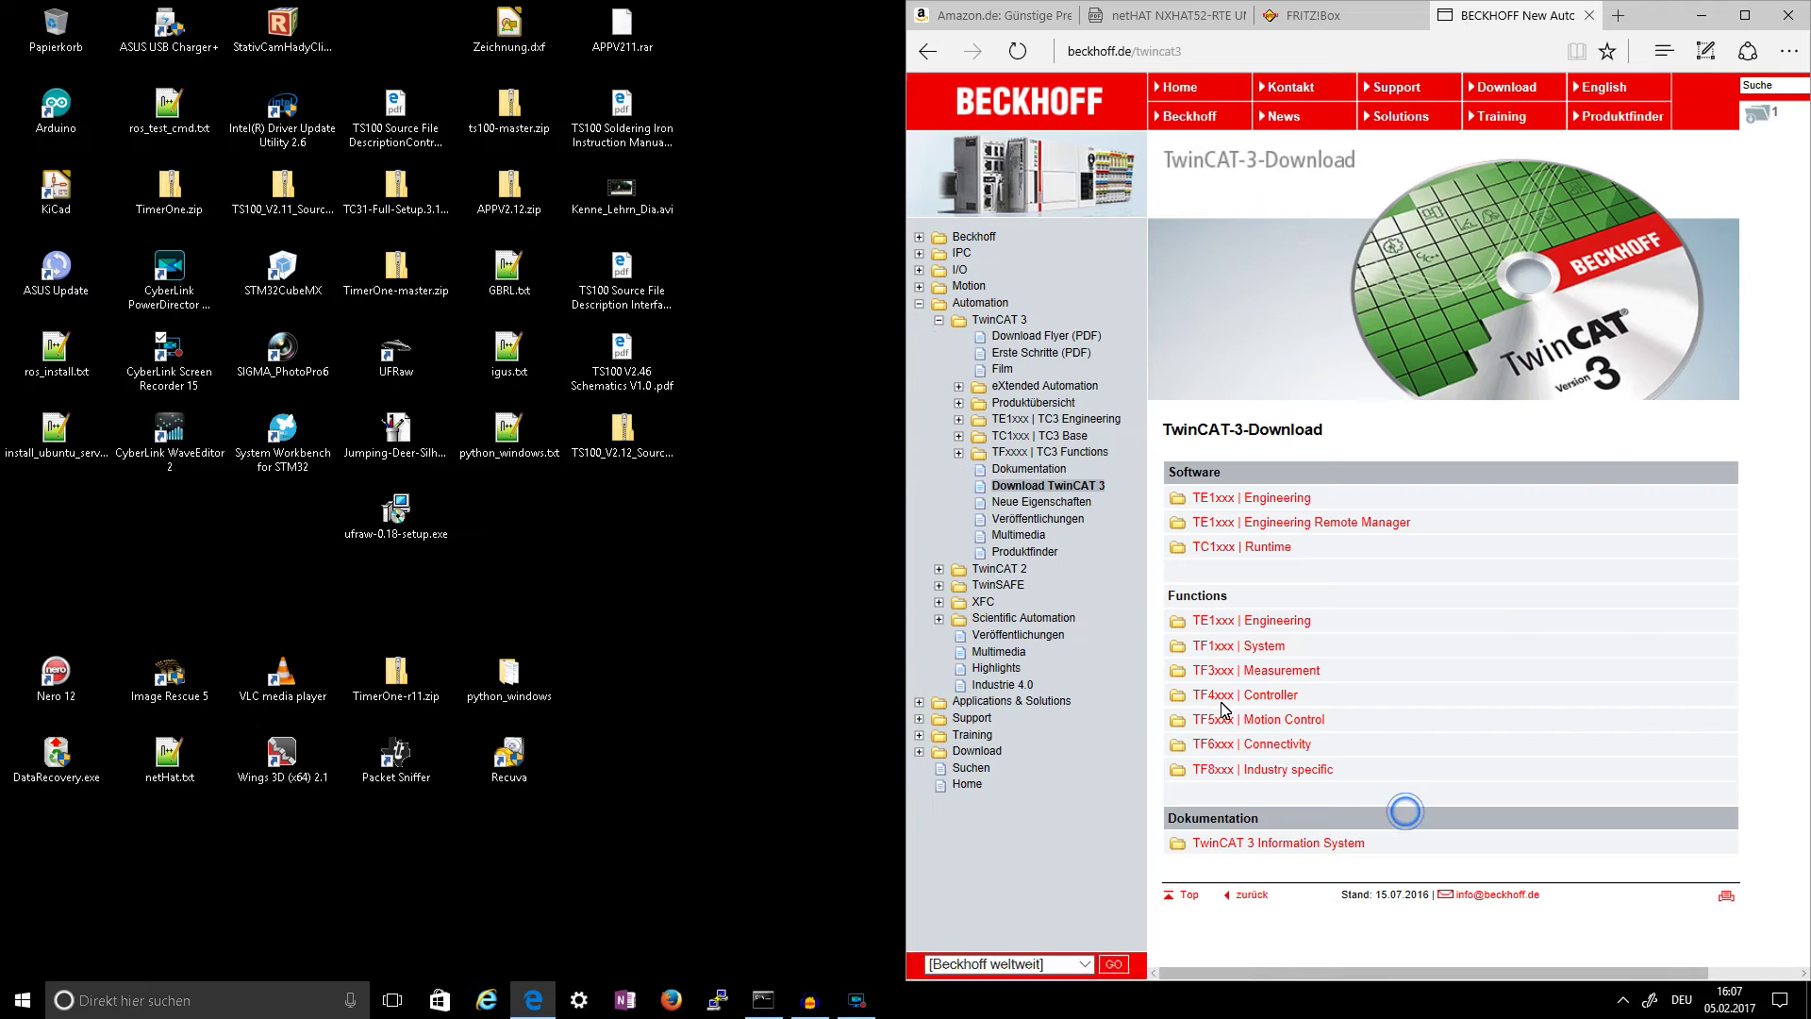
left_click(1269, 498)
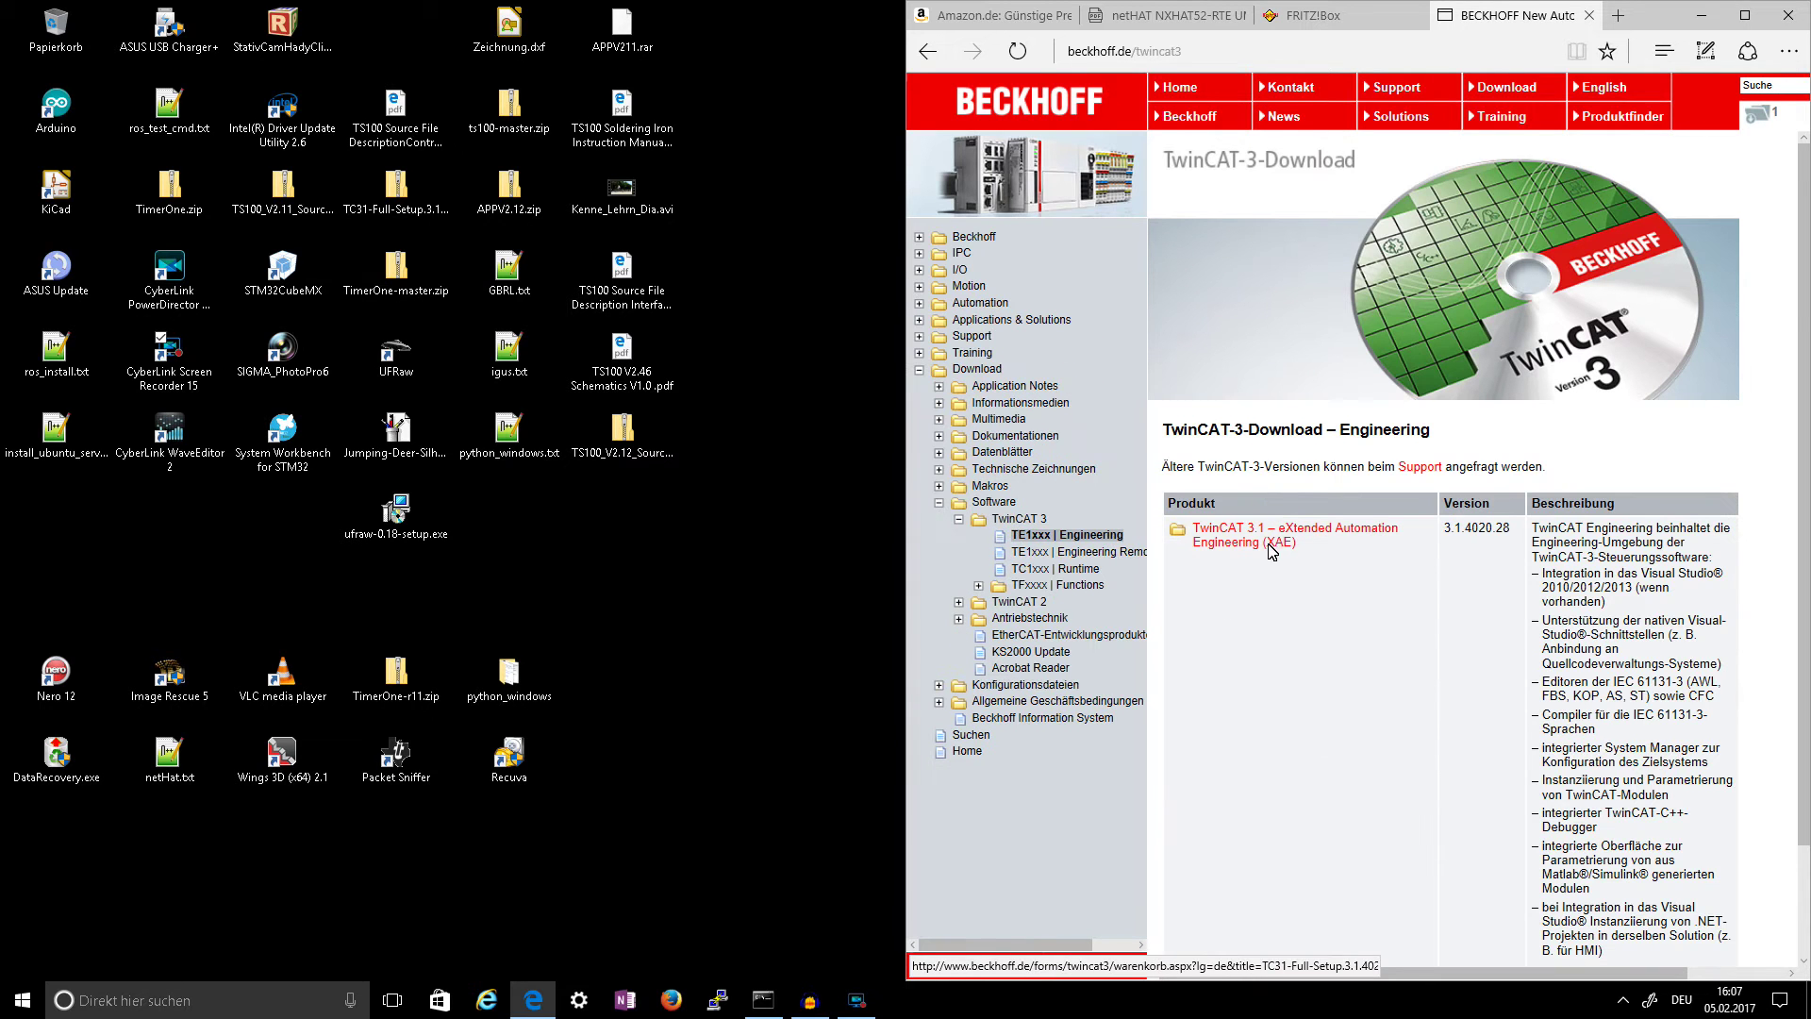
left_click(1242, 548)
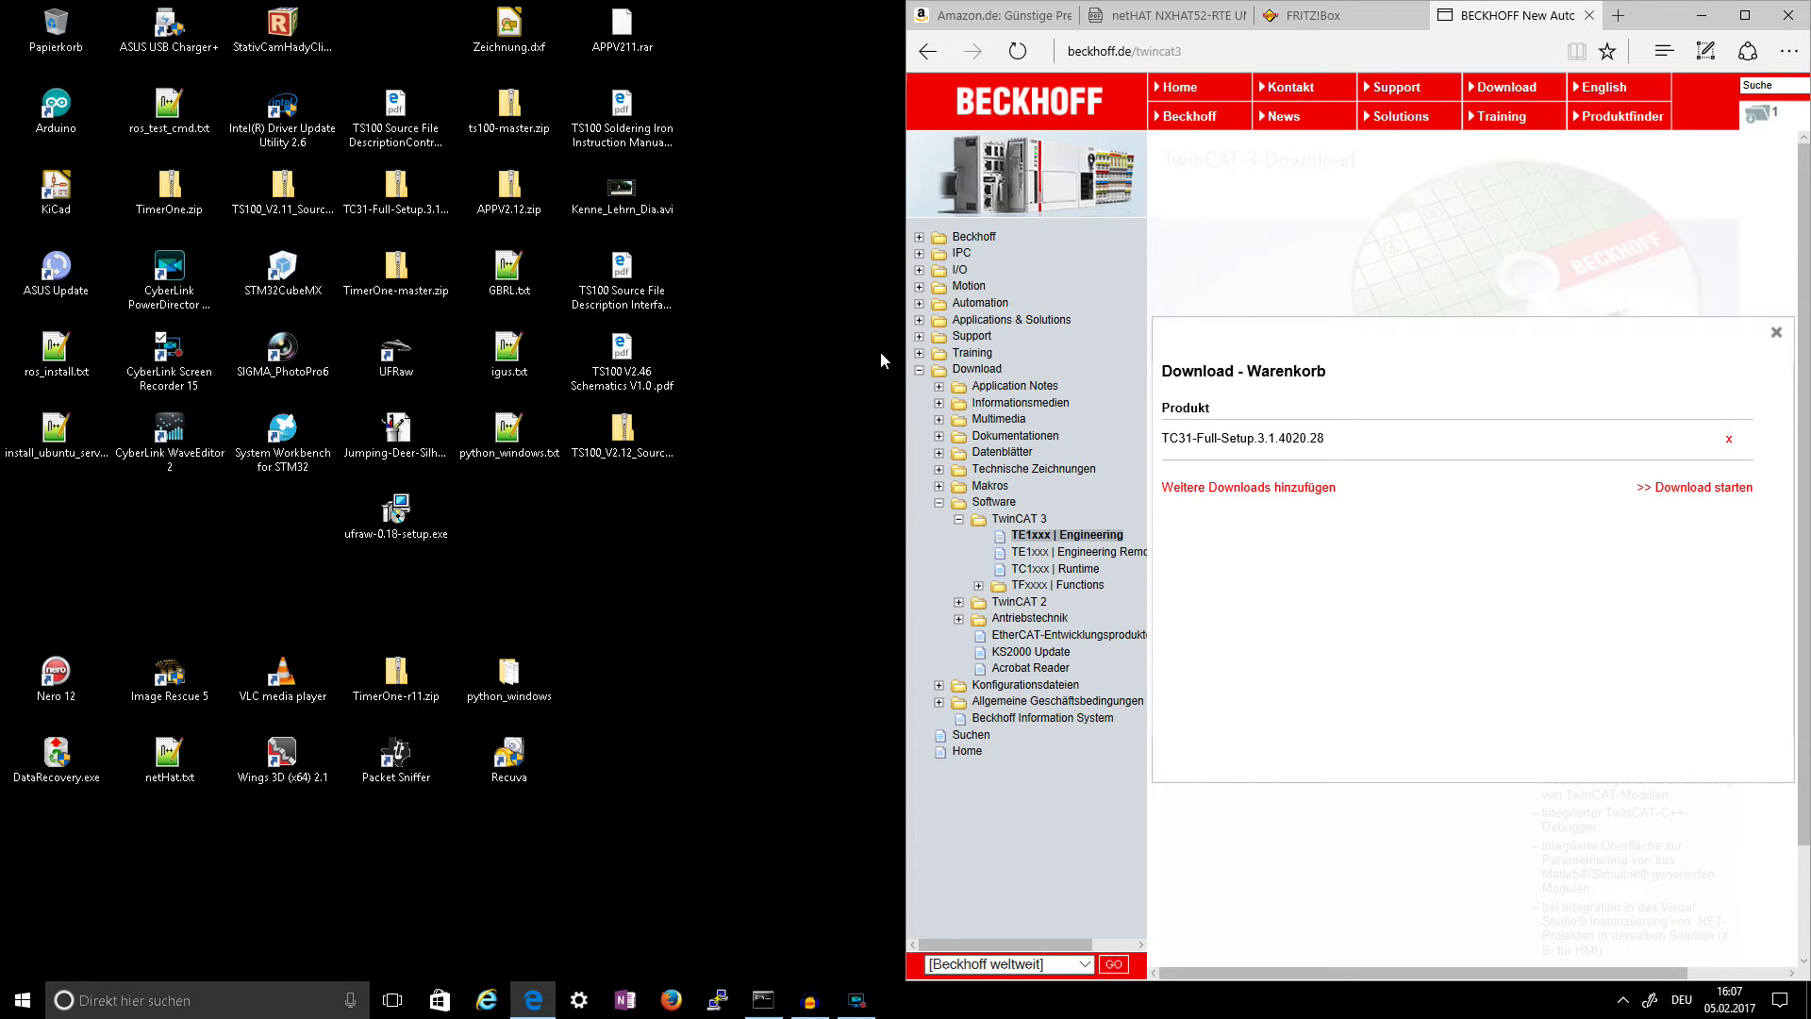
left_click(17, 1002)
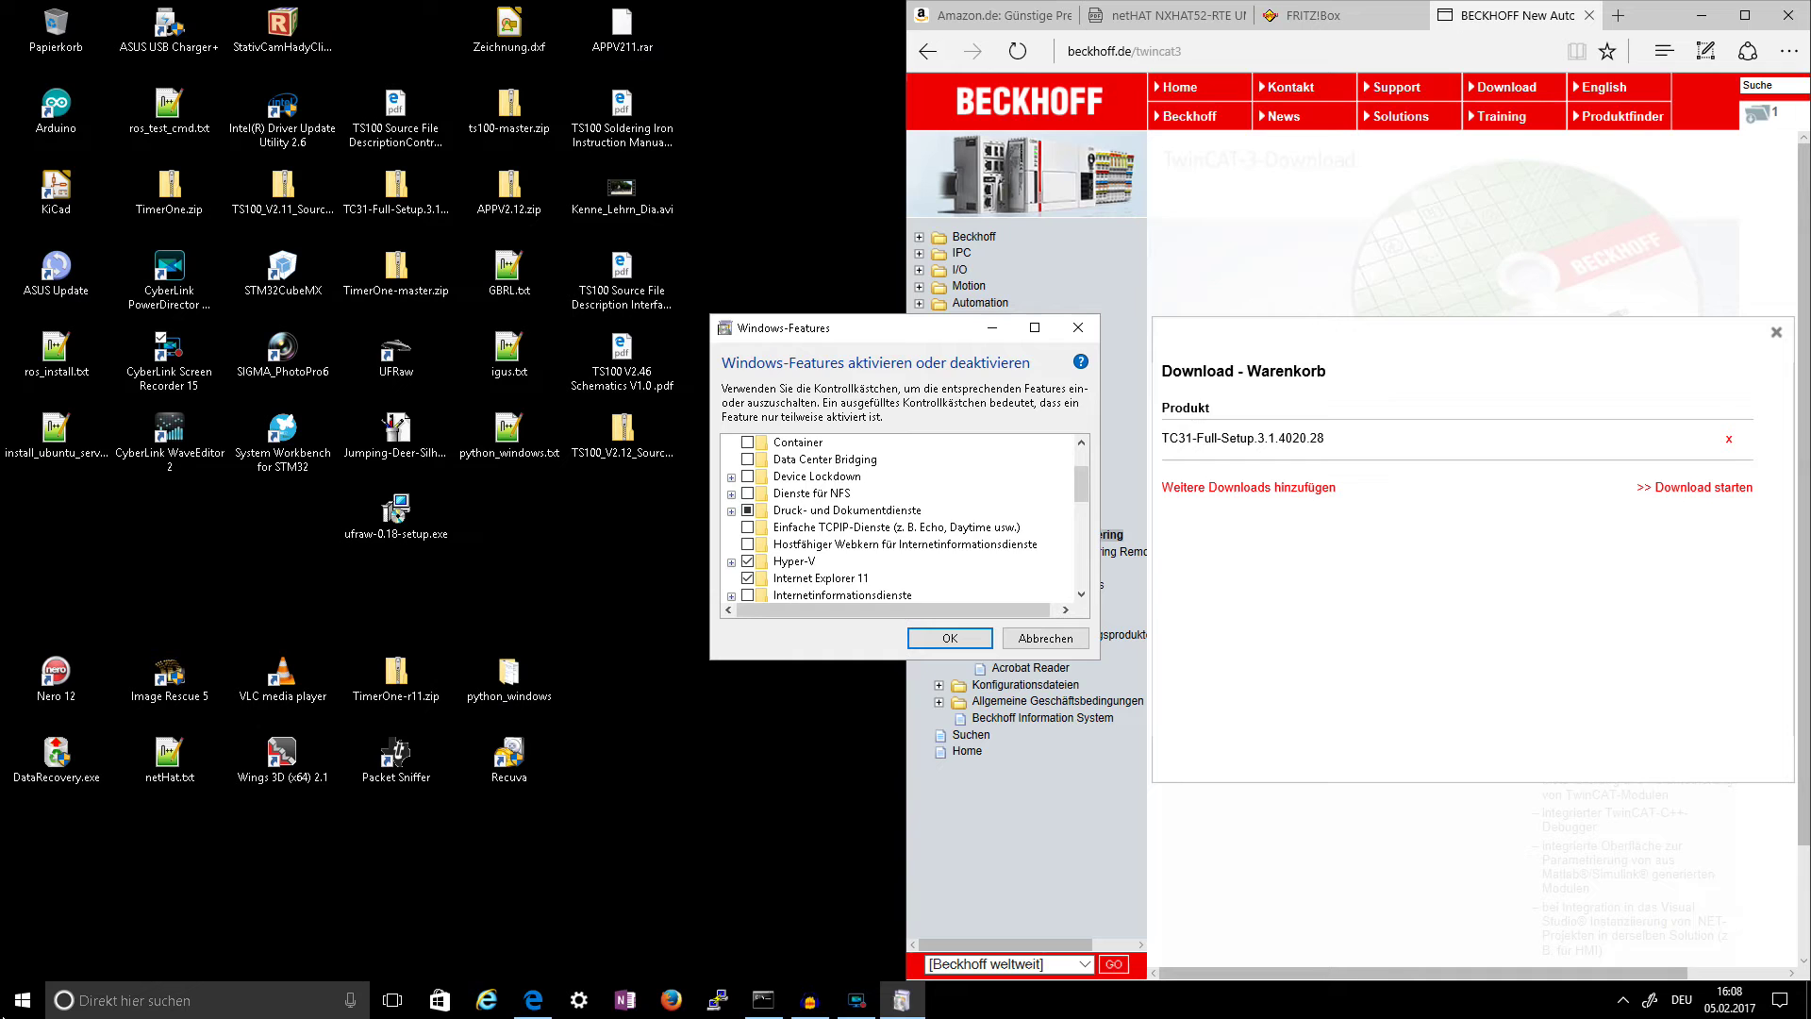
Close the Windows Features dialog and launch Notepad++ from a Start search for notepad
left_click(1012, 647)
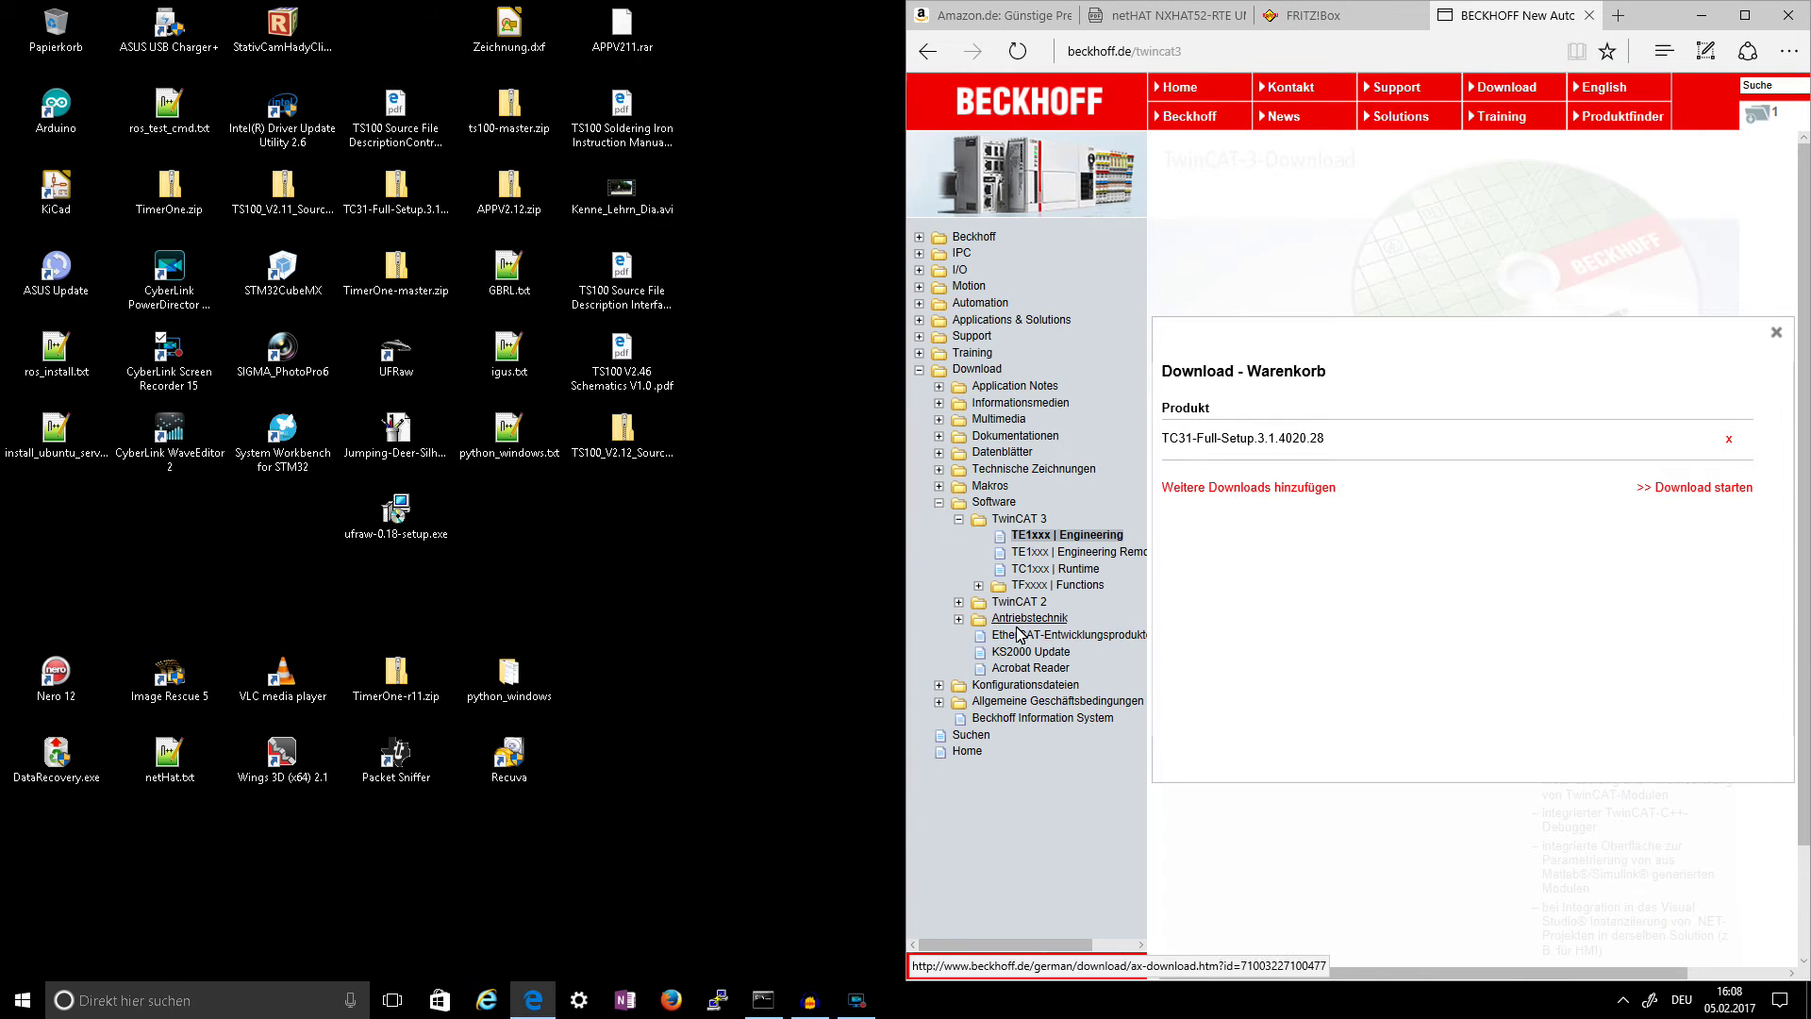
key("super")
type("net")
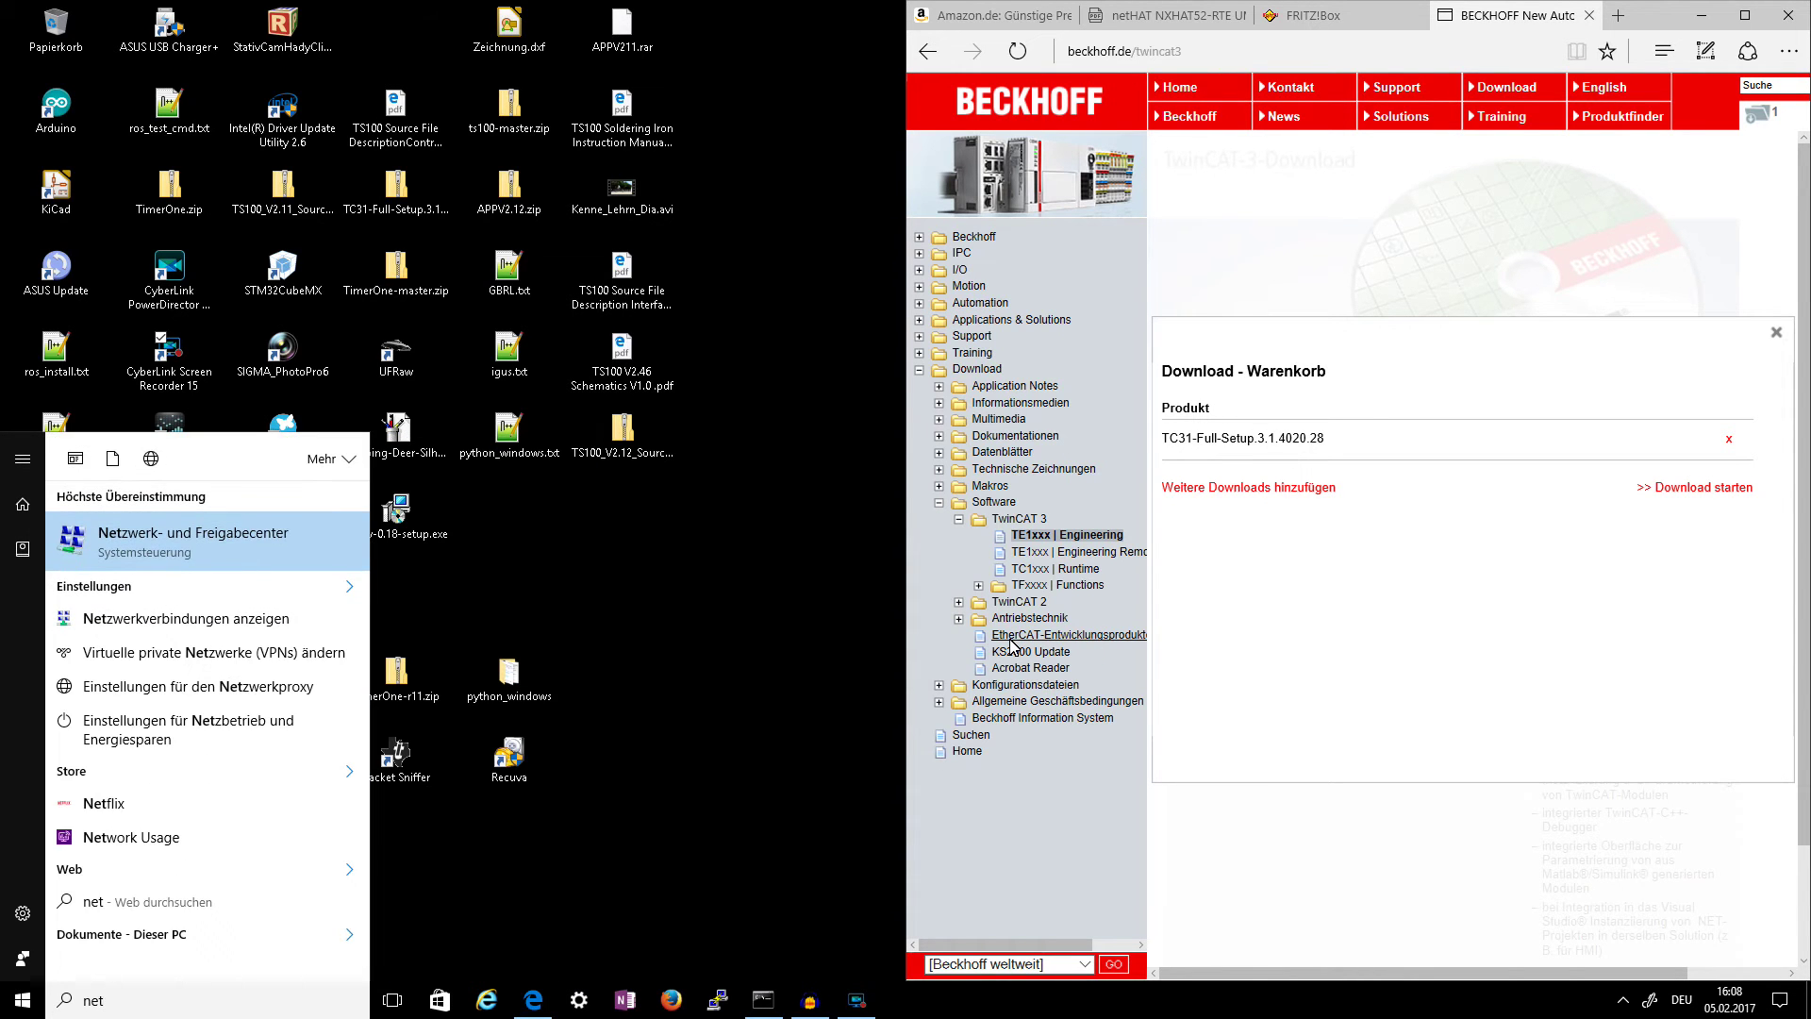
key("BackSpace")
key("BackSpace")
key("BackSpace")
type("otepad")
key("Return")
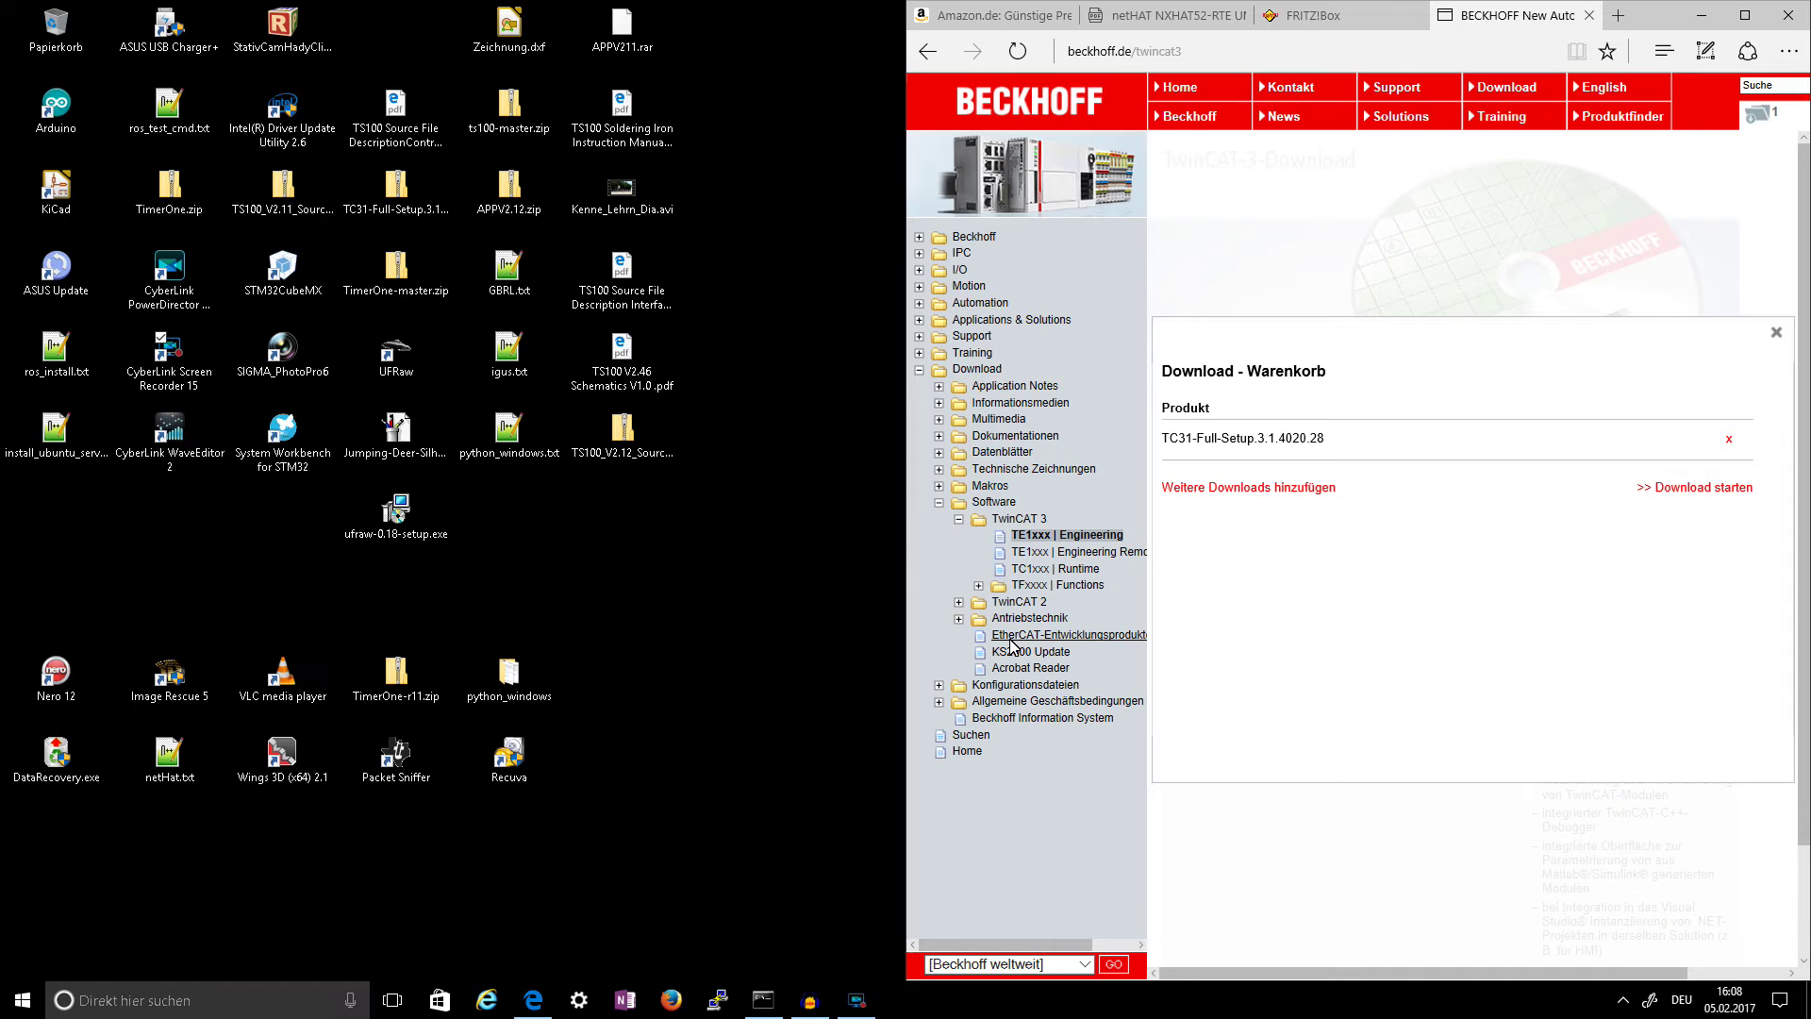
Snap Notepad++ to the right half and select the bcdedit command in getStartTwincad.txt
left_click_drag(1774, 11, 1810, 11)
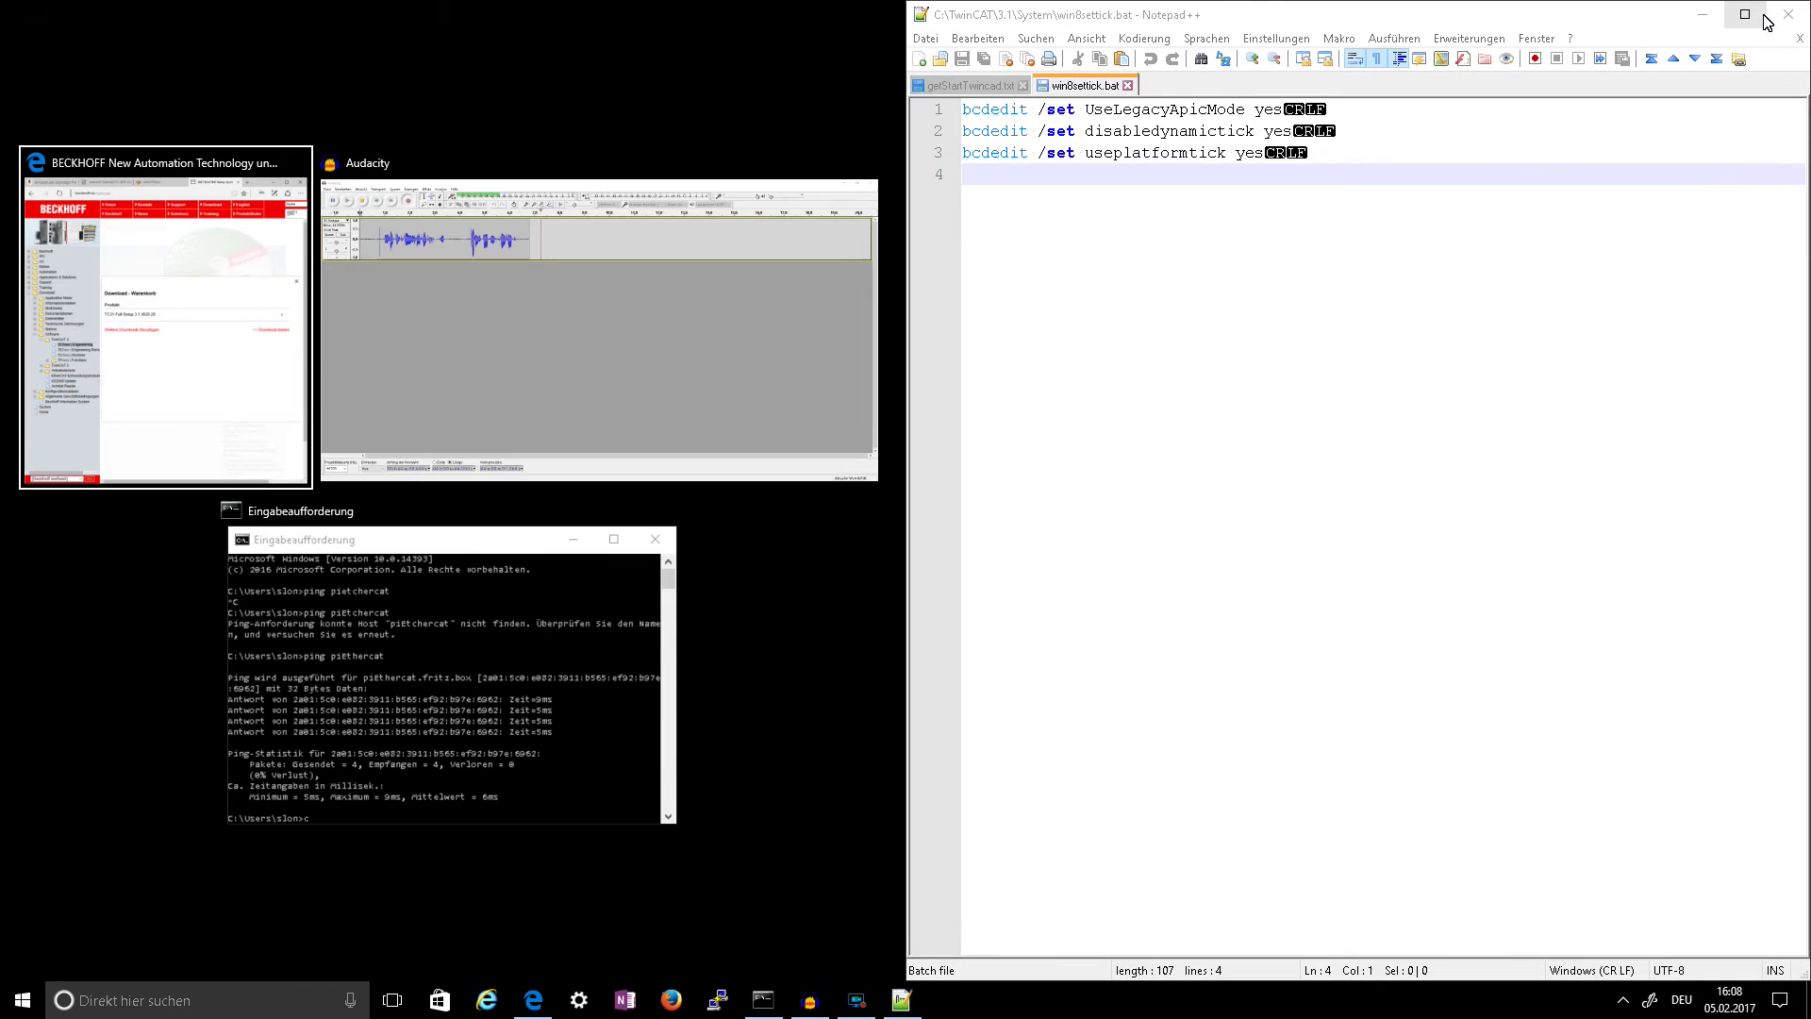
left_click(970, 87)
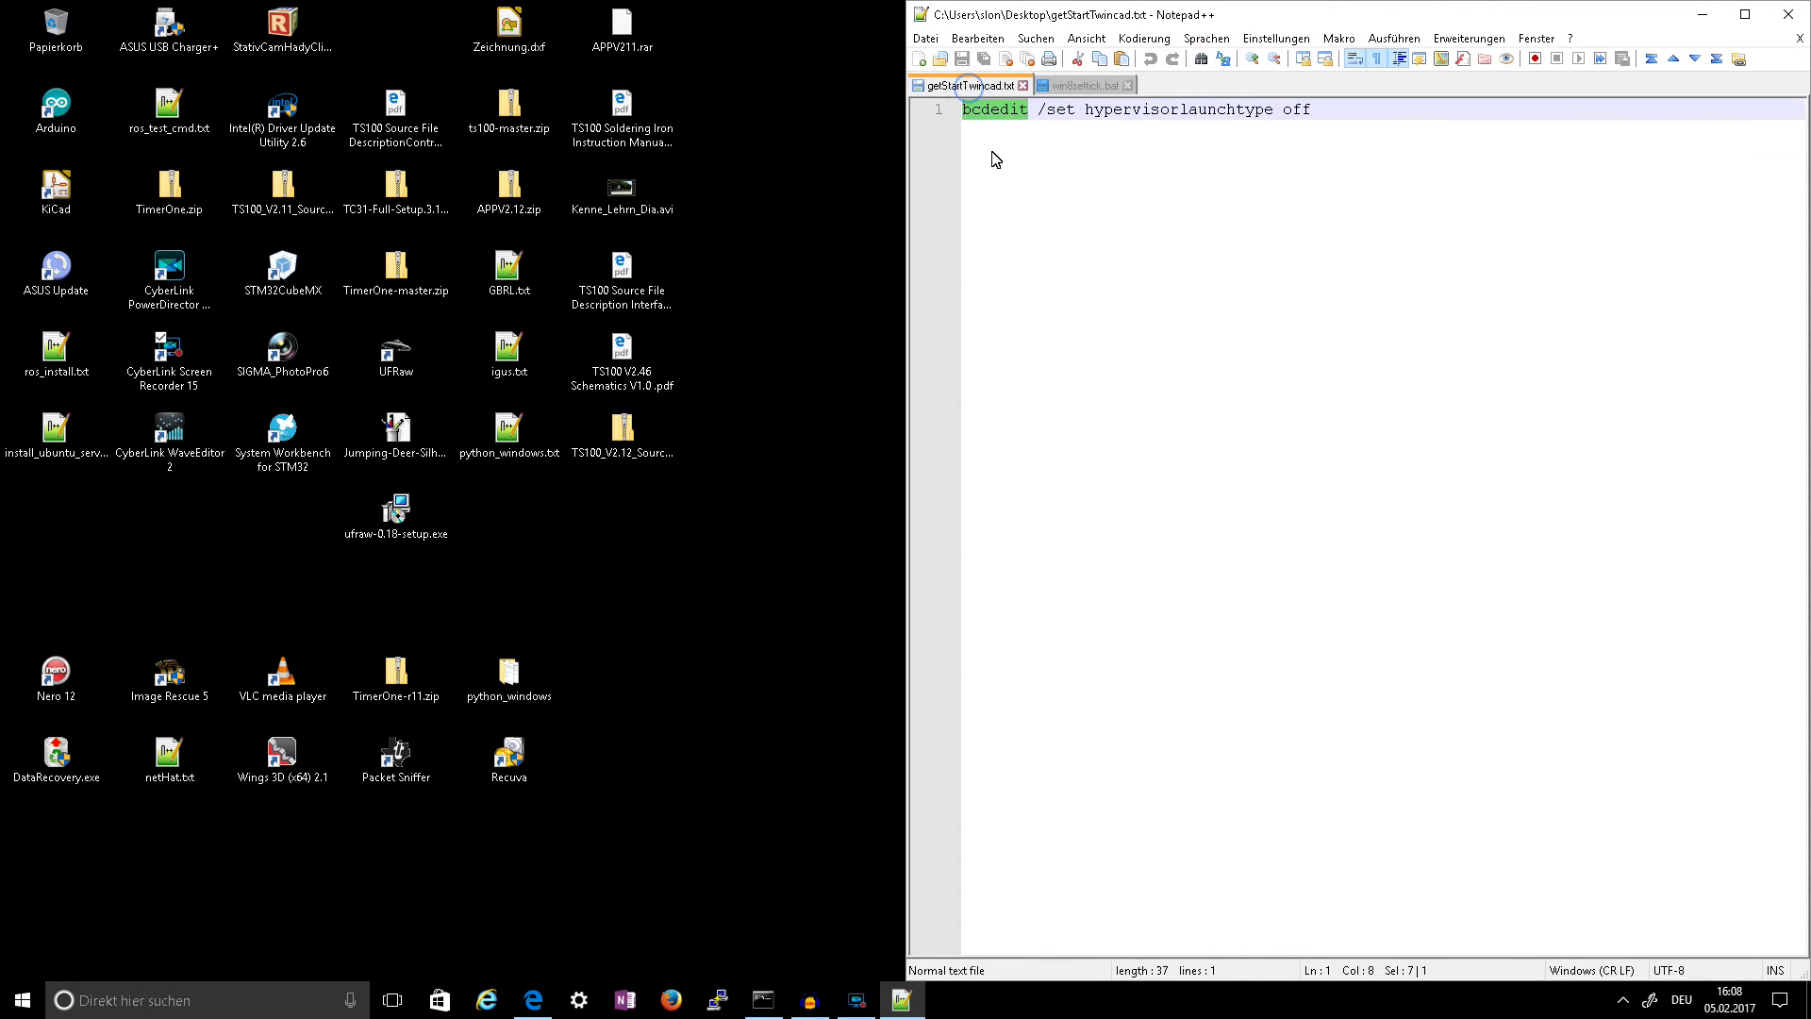
left_click(1377, 123)
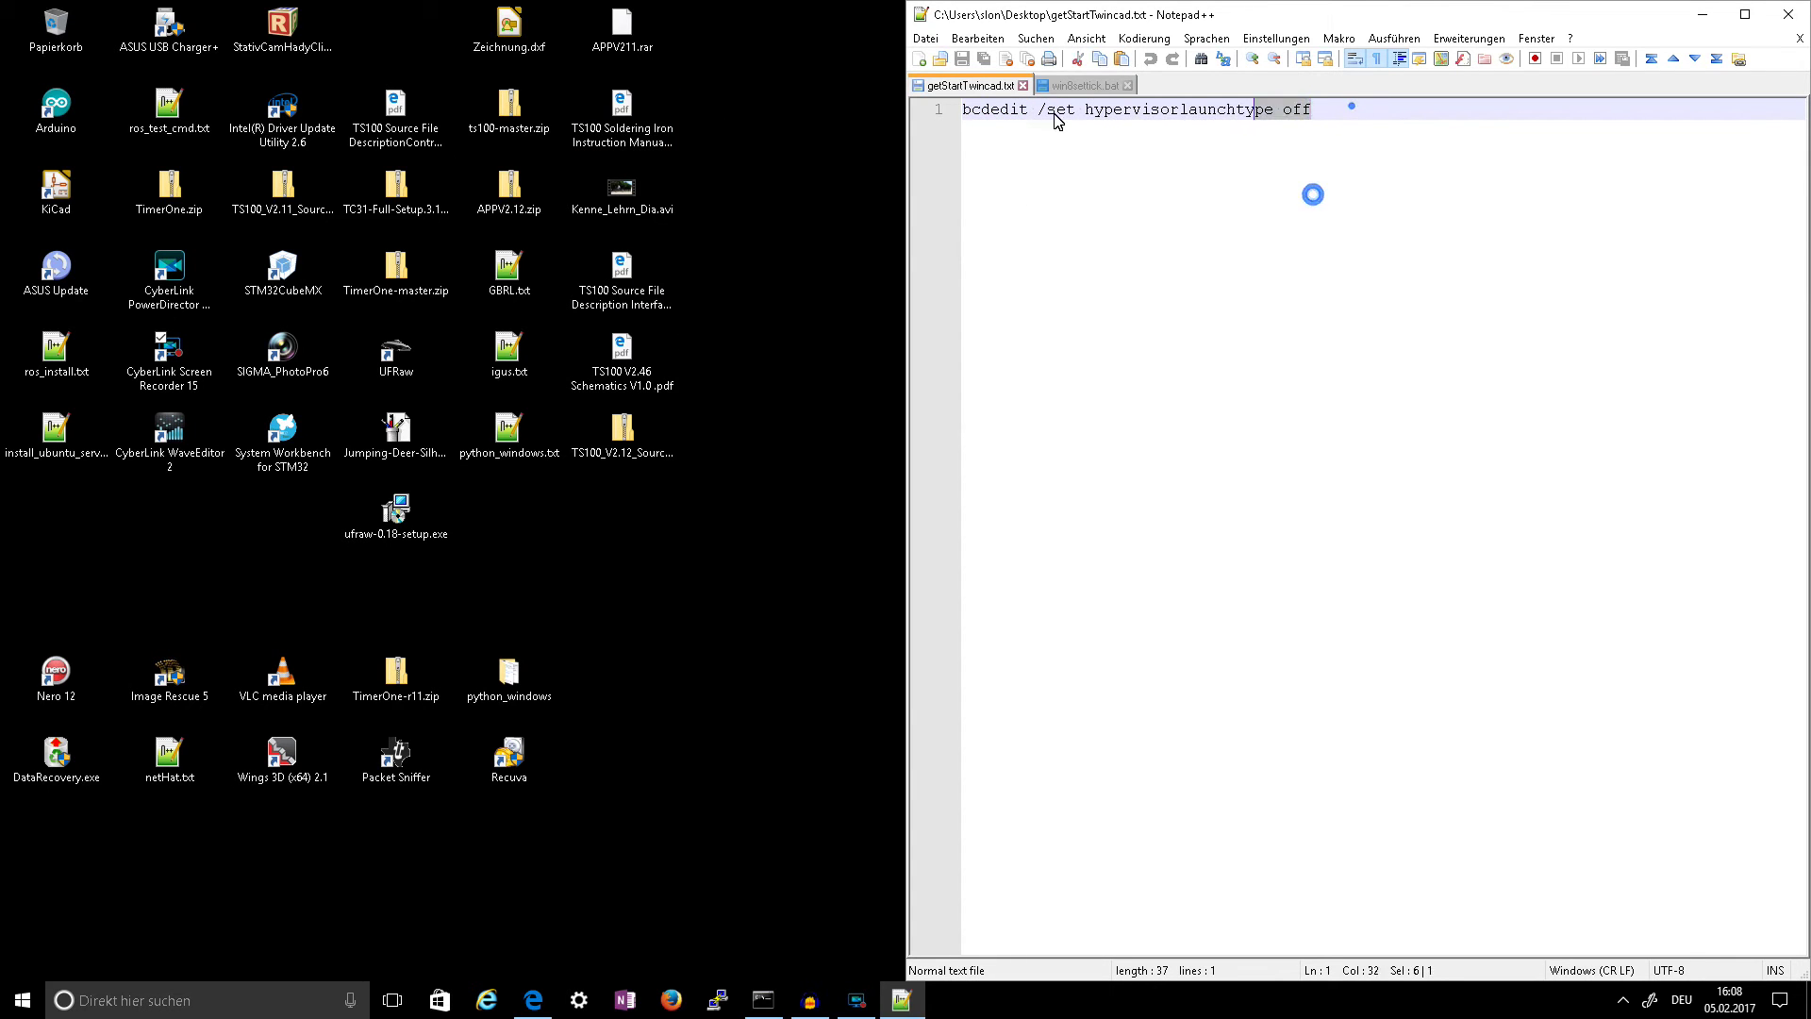
Launch Command Prompt as administrator, then bring the Notepad++ bcdedit notes back to front
key("super")
type("cmd")
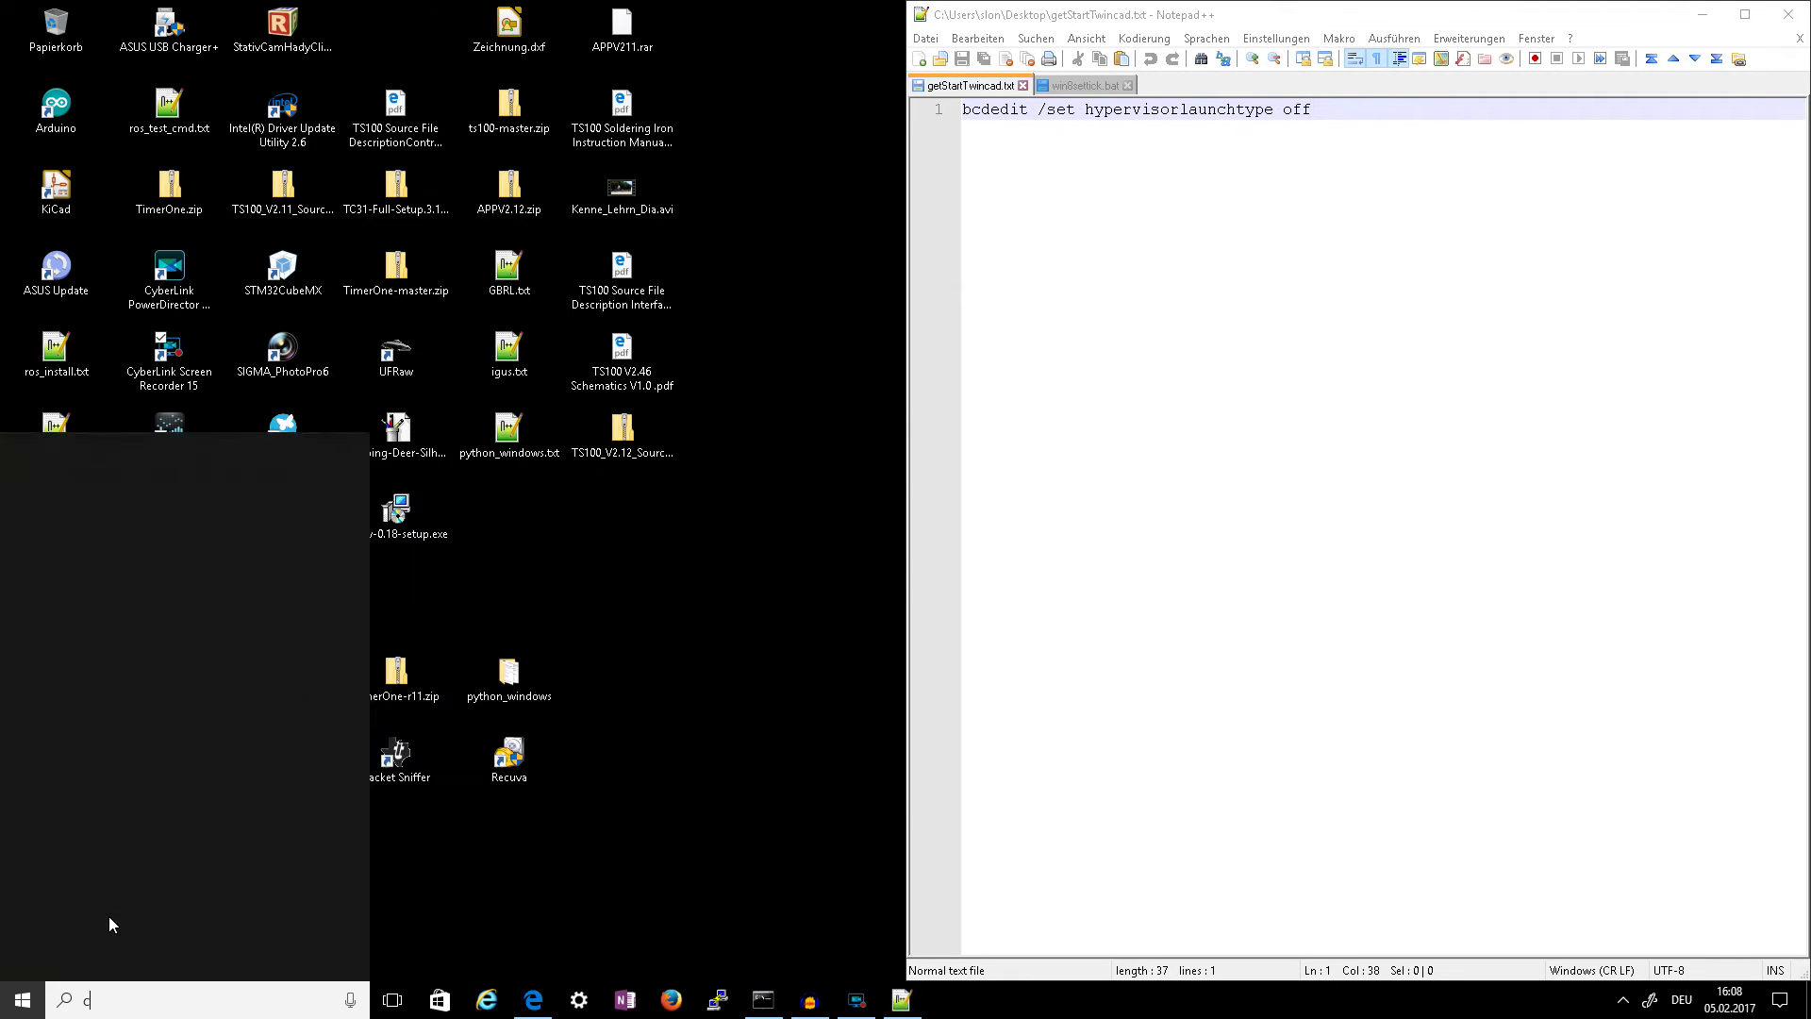
right_click(187, 552)
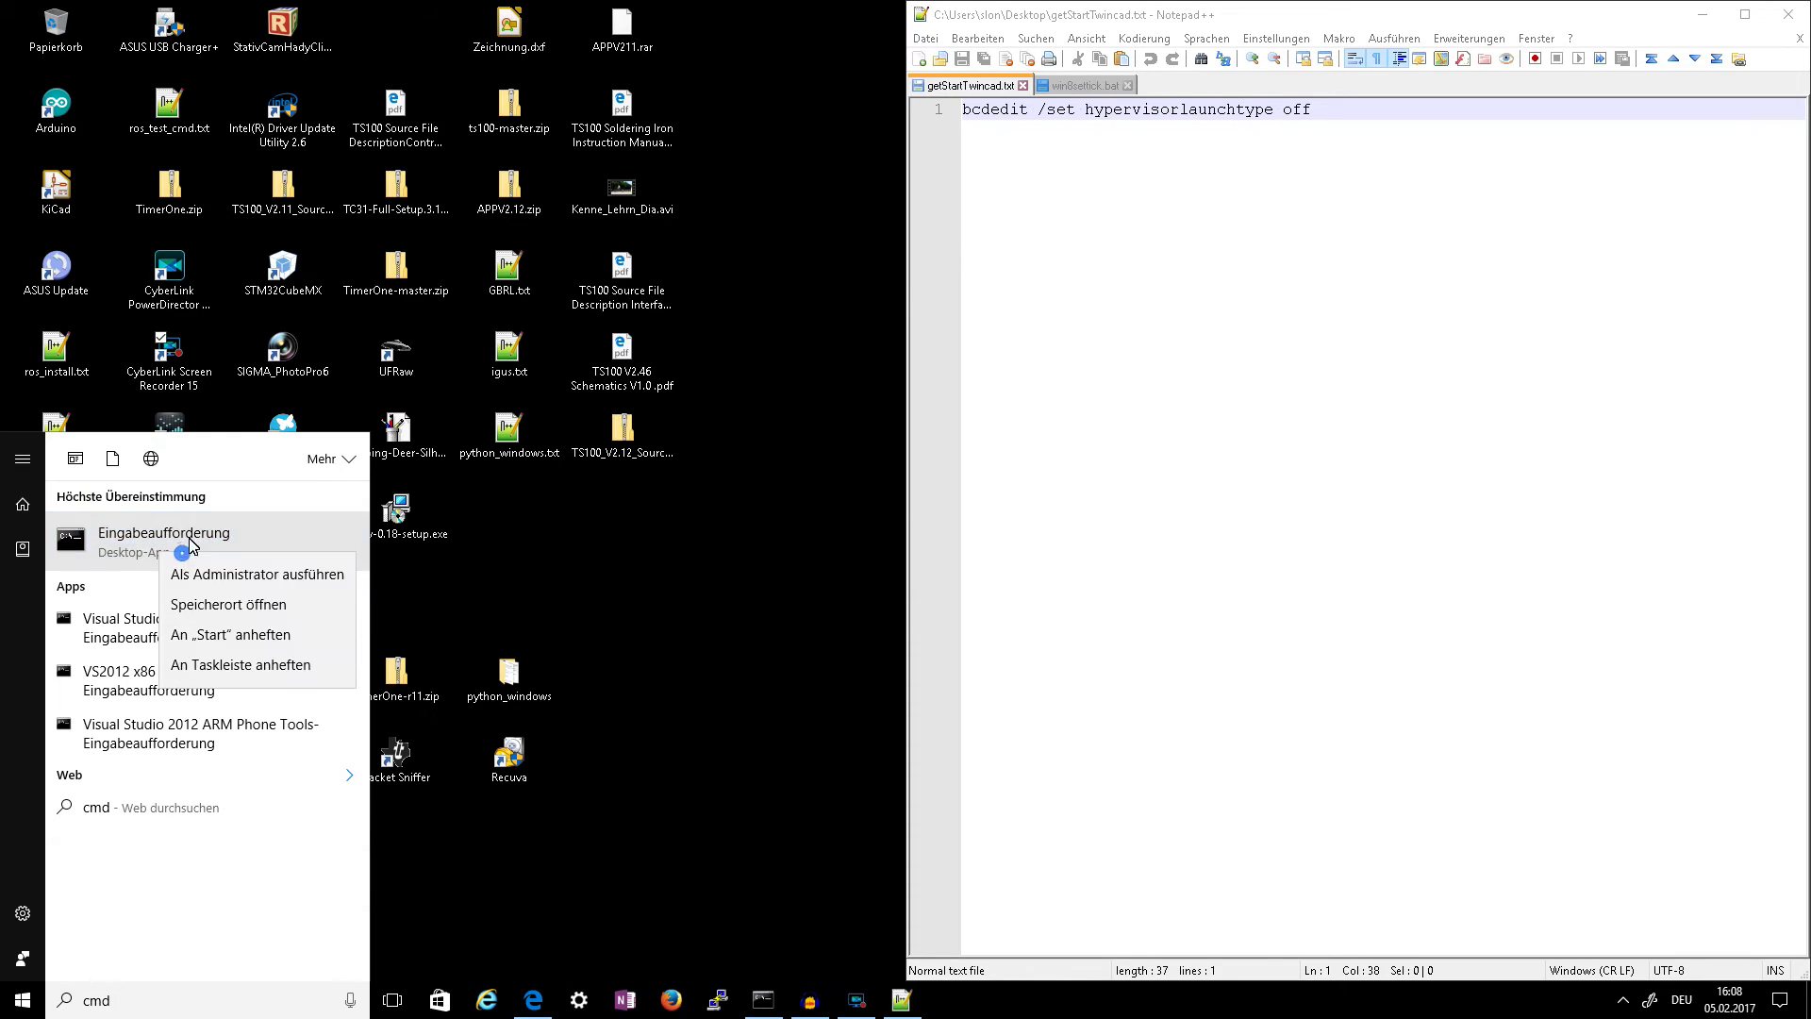
left_click(223, 576)
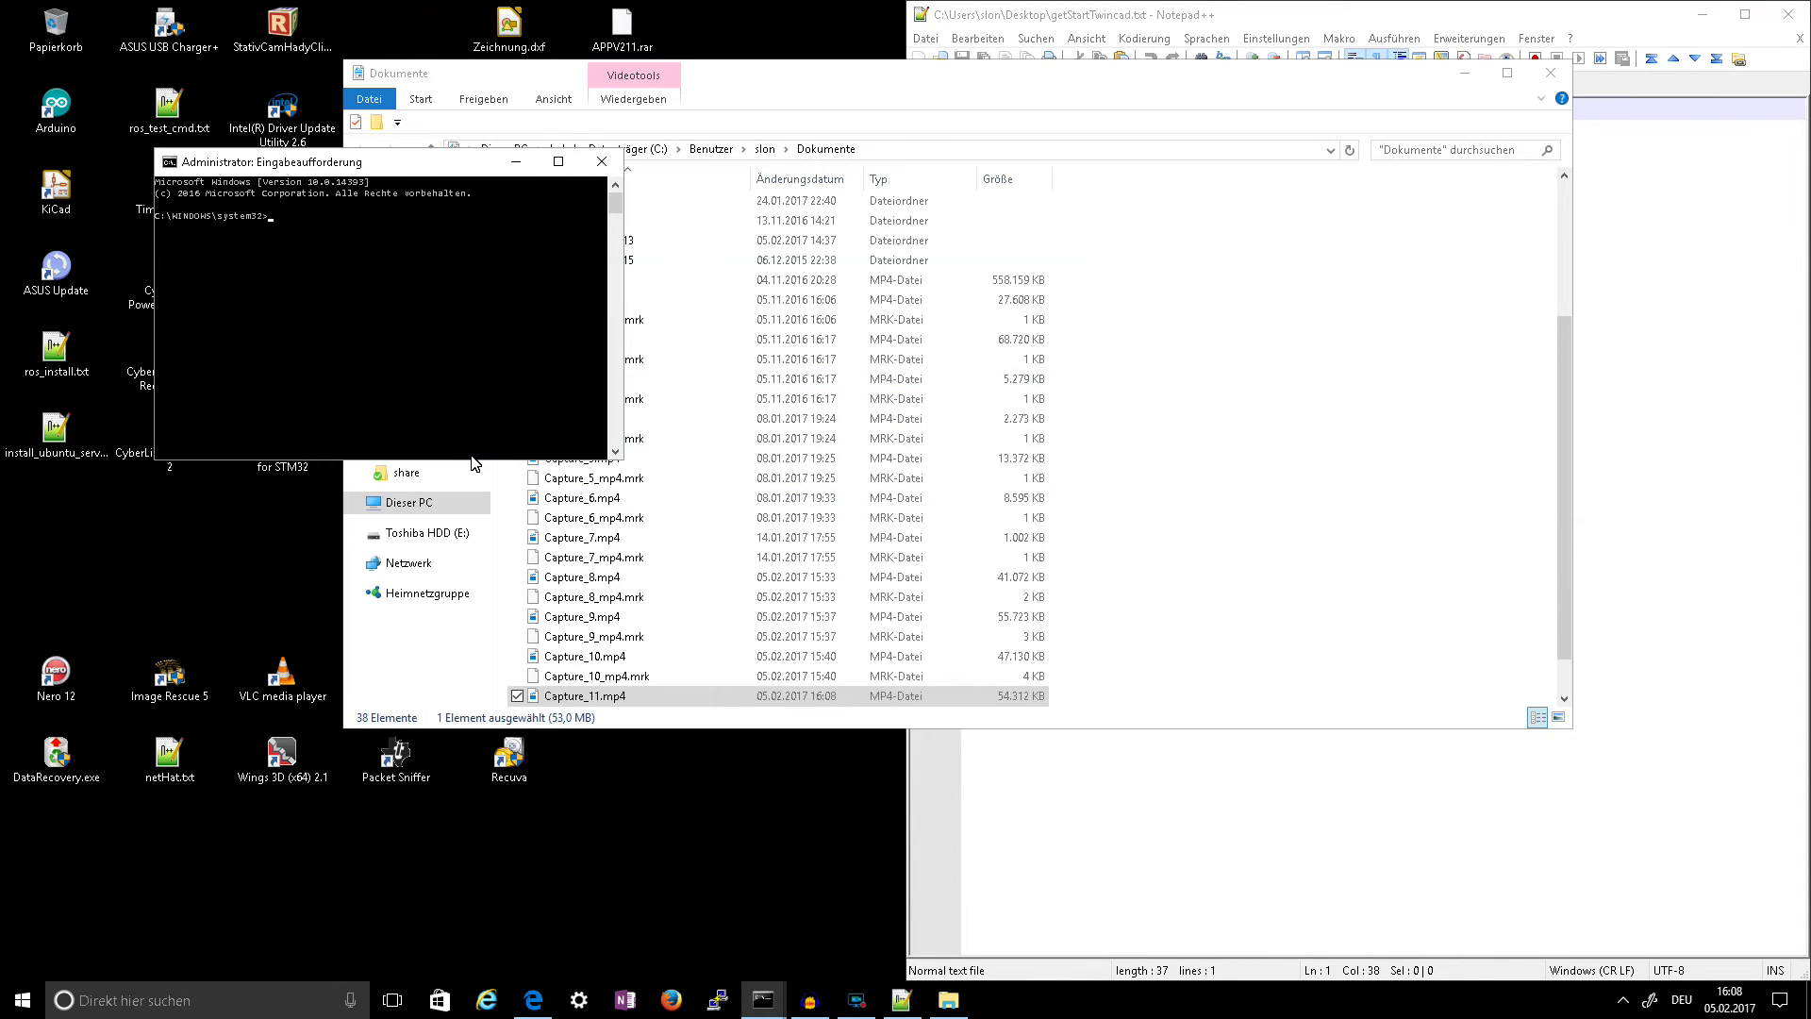
left_click(1627, 155)
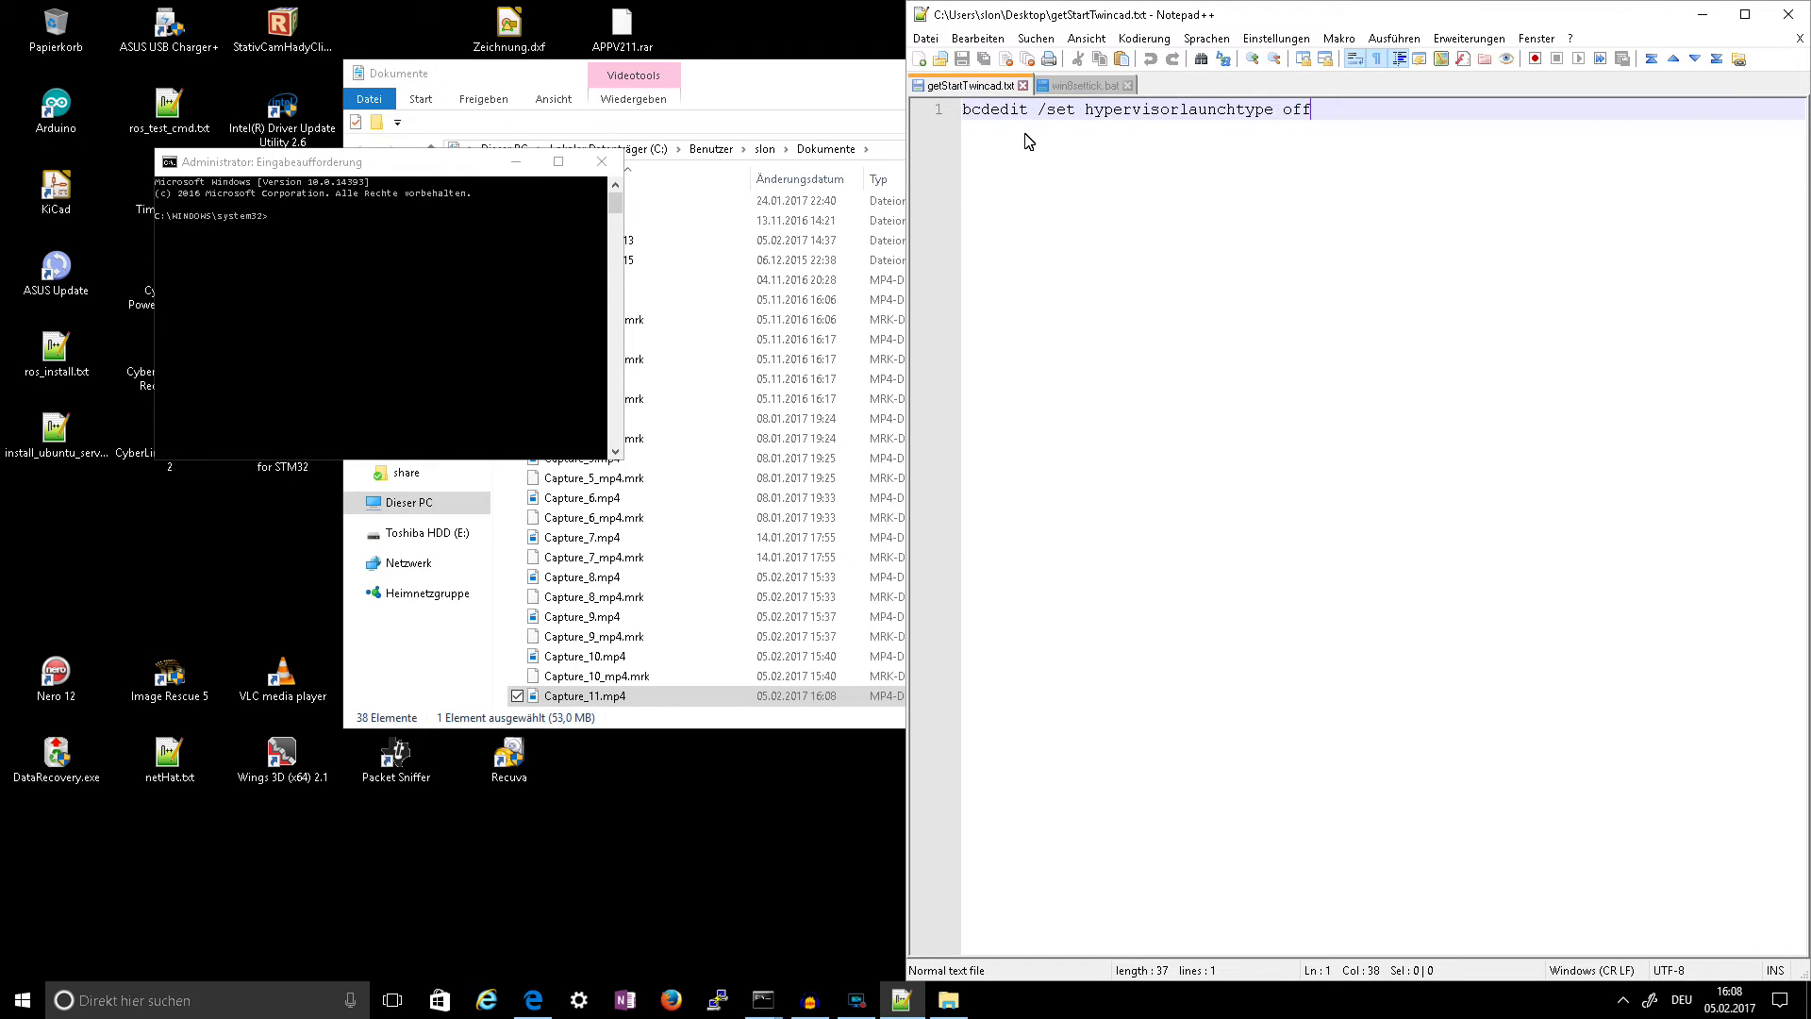
Copy the command and run 'bcdedit /set hypervisorlaunchtype off' in the admin prompt
key("ctrl+a")
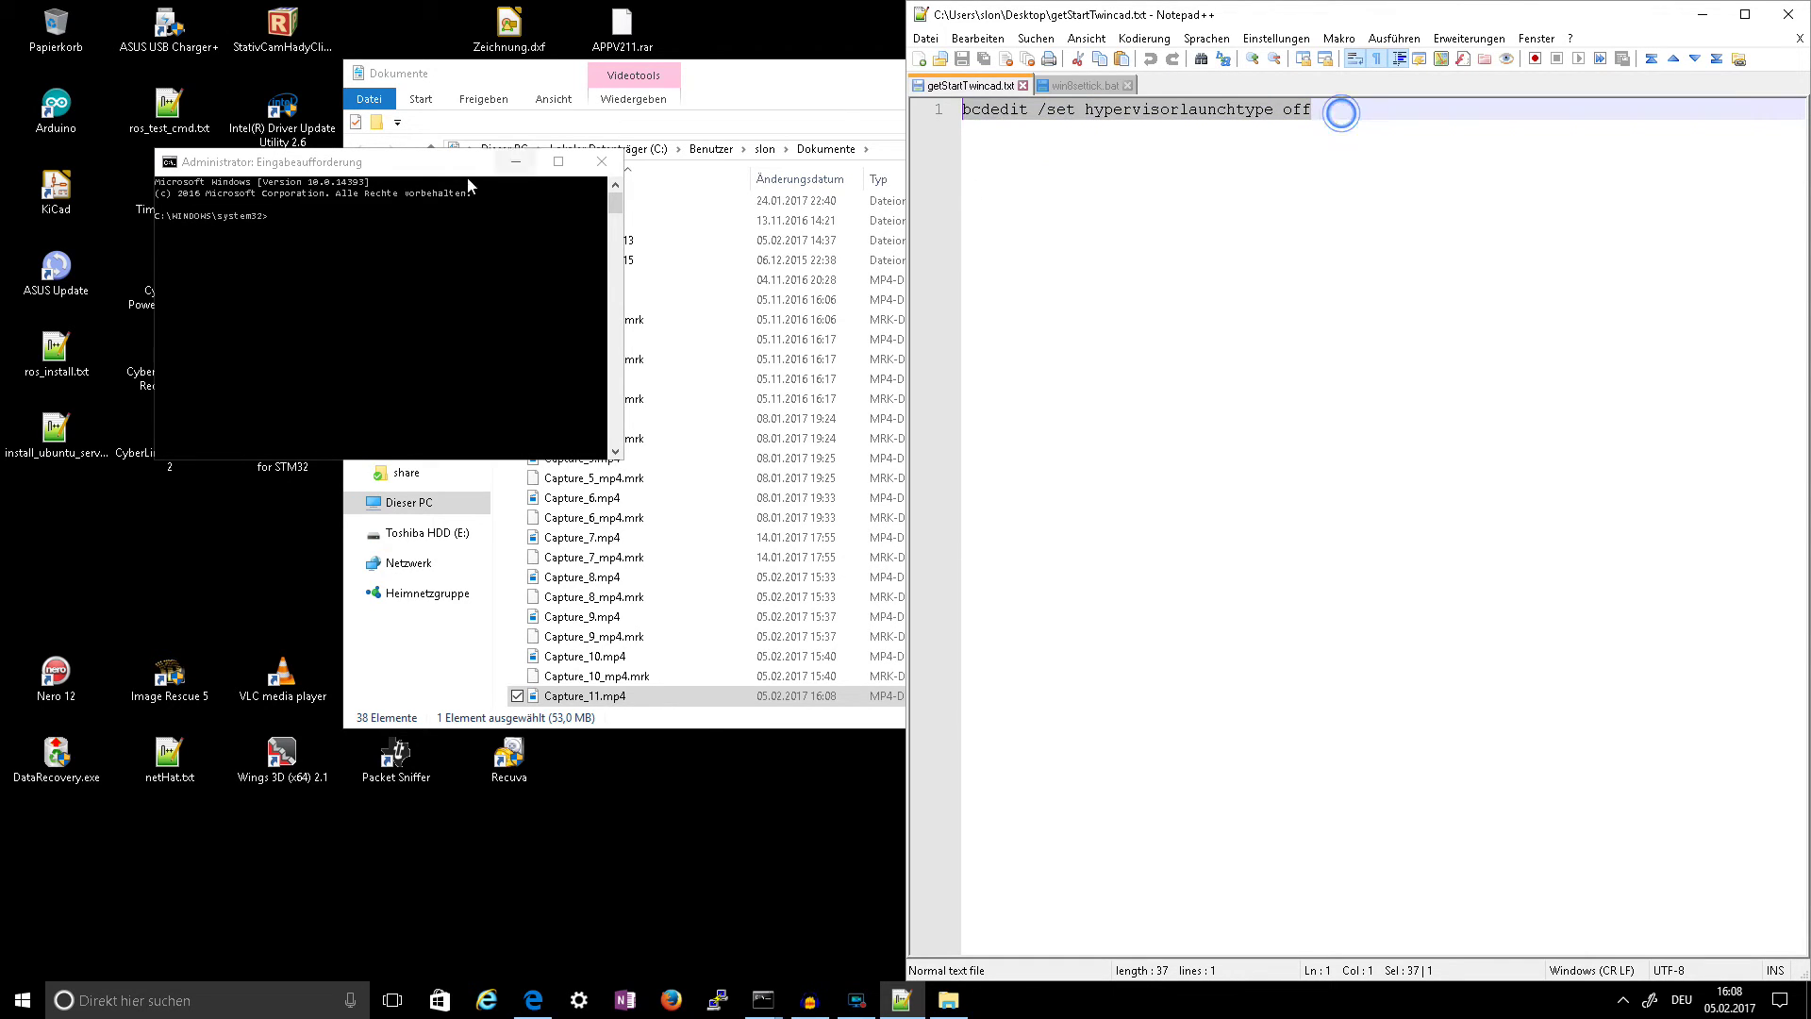
left_click(470, 263)
right_click(470, 264)
key("Down")
key("Down")
key("Down")
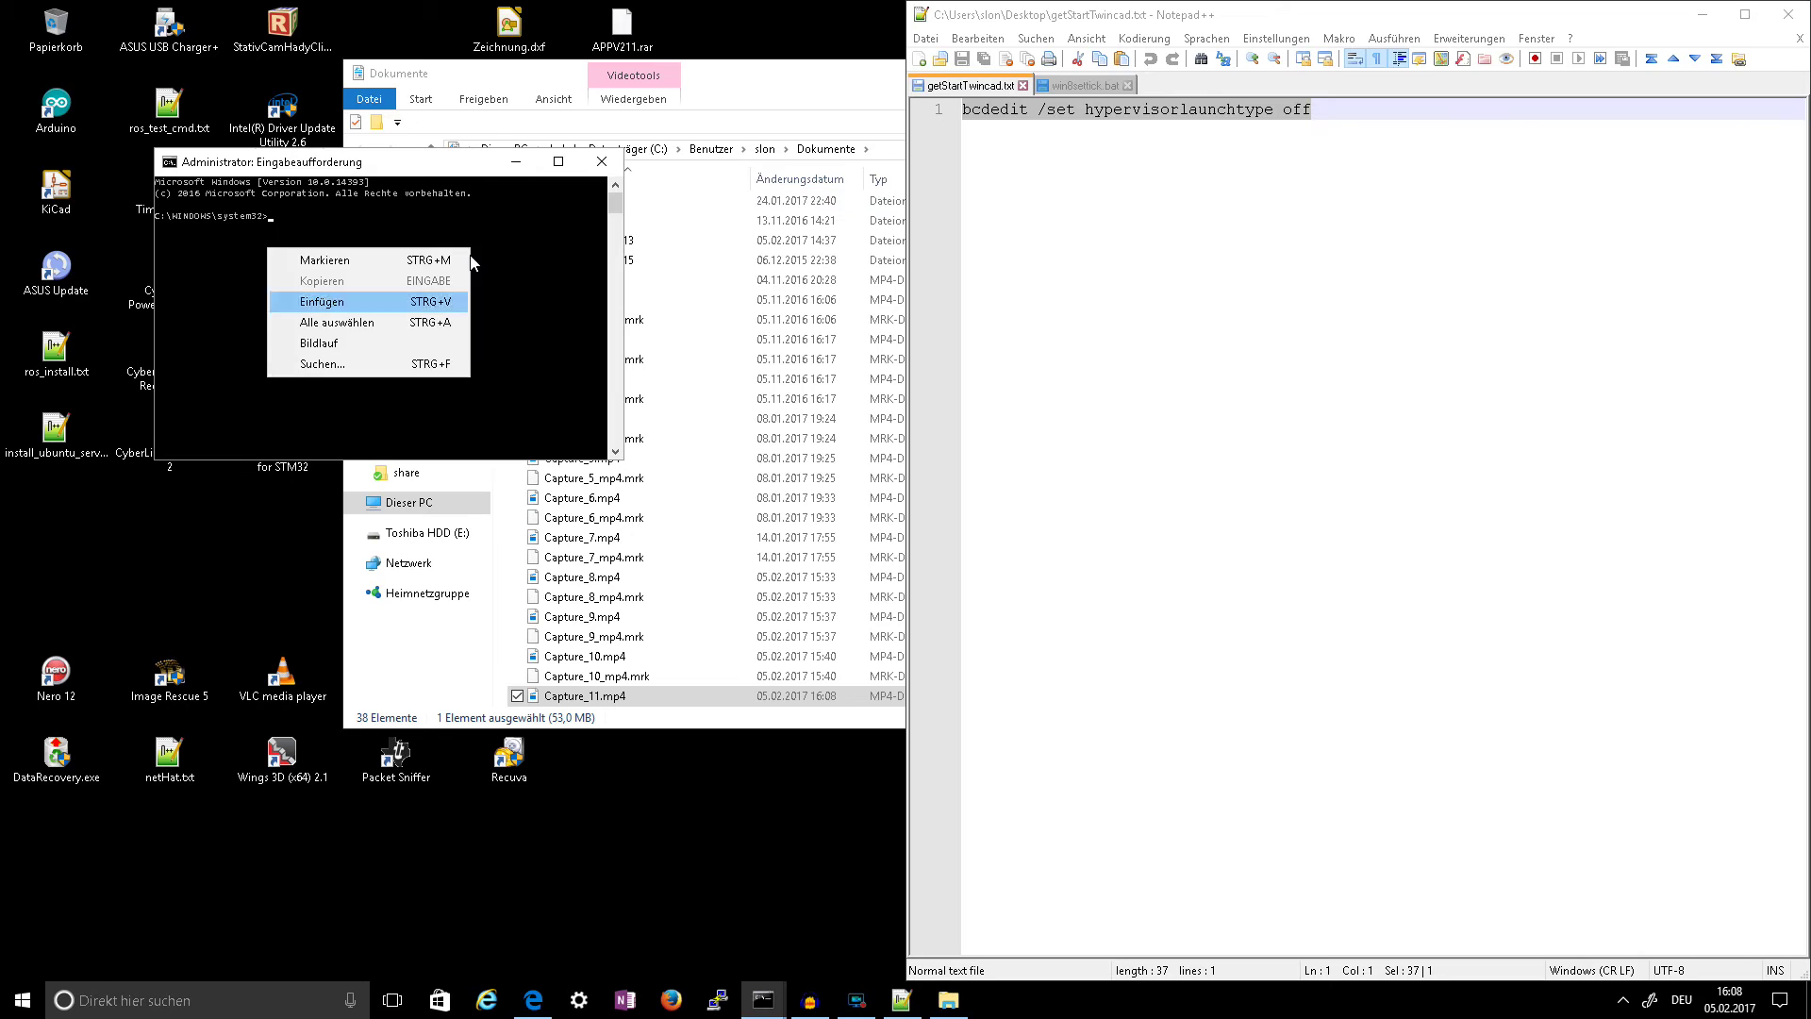
key("Return")
key("Return")
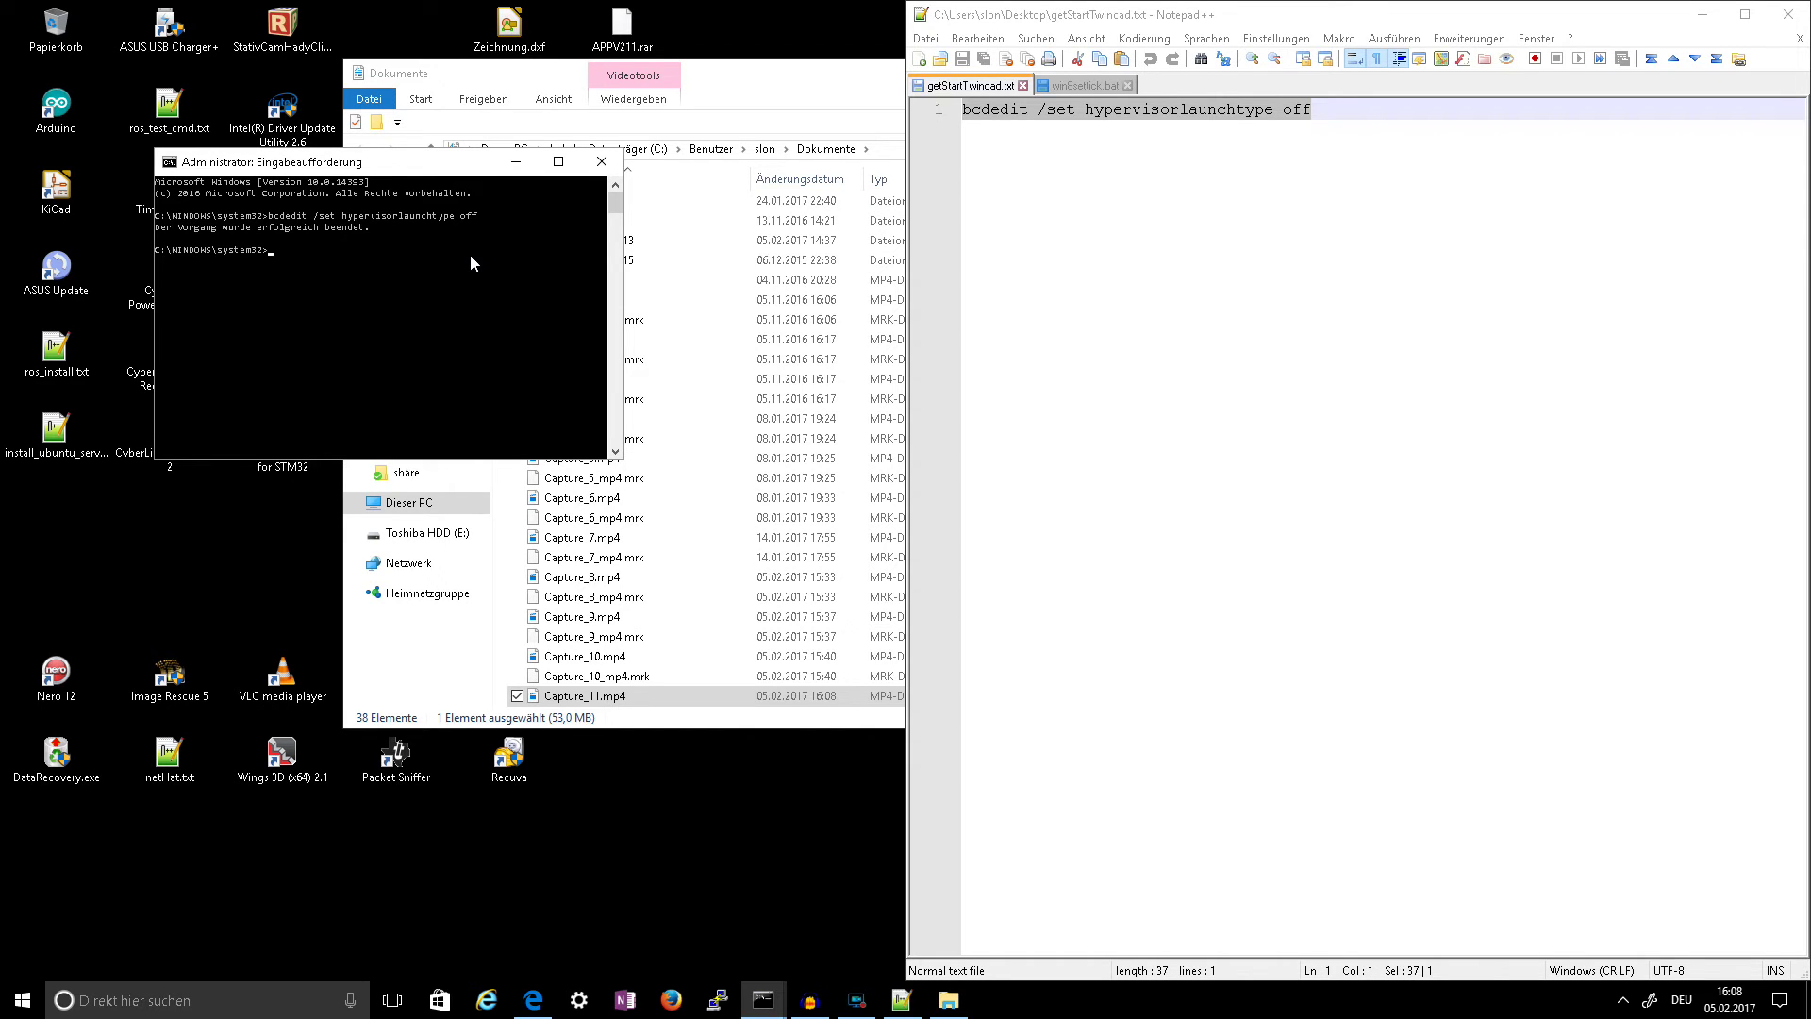
Recall the command, trim it to 'bcdedit', and list the boot configuration
key("Up")
key("BackSpace")
key("BackSpace")
key("BackSpace")
key("BackSpace")
key("BackSpace")
key("BackSpace")
key("BackSpace")
key("BackSpace")
key("BackSpace")
key("Return")
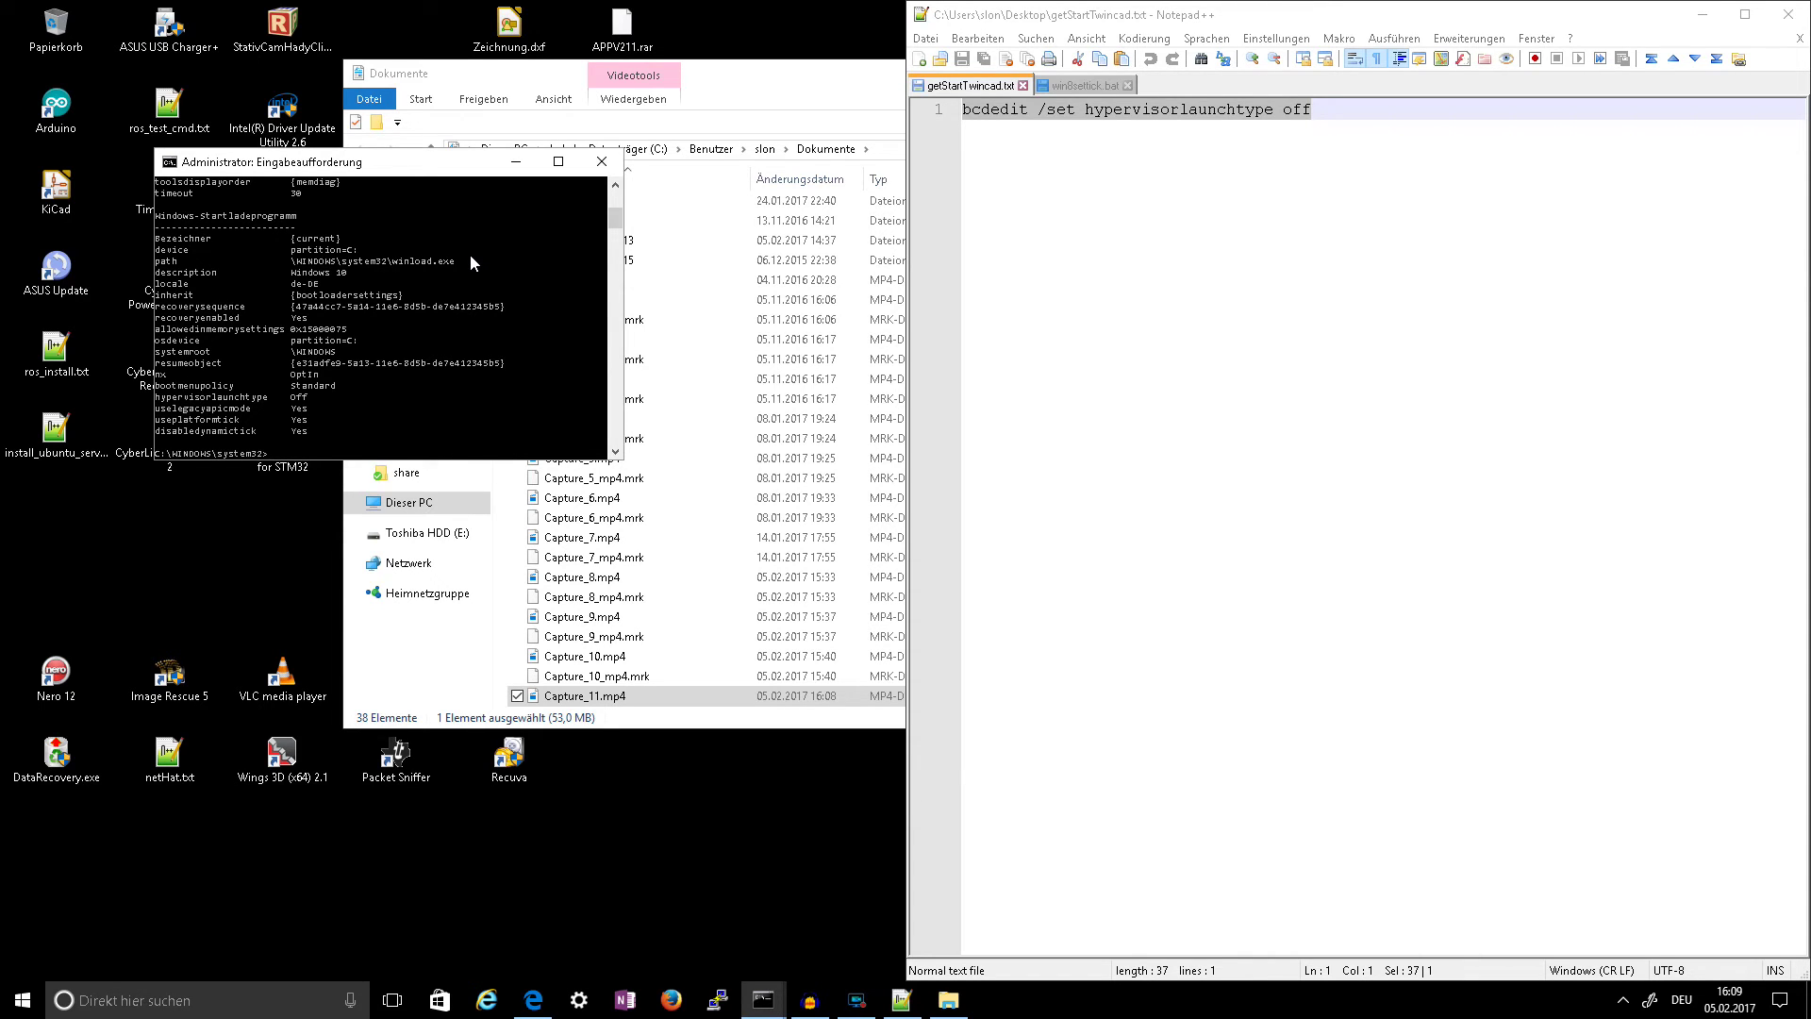
scroll(470, 254, "down", 3)
scroll(470, 253, "down", 5)
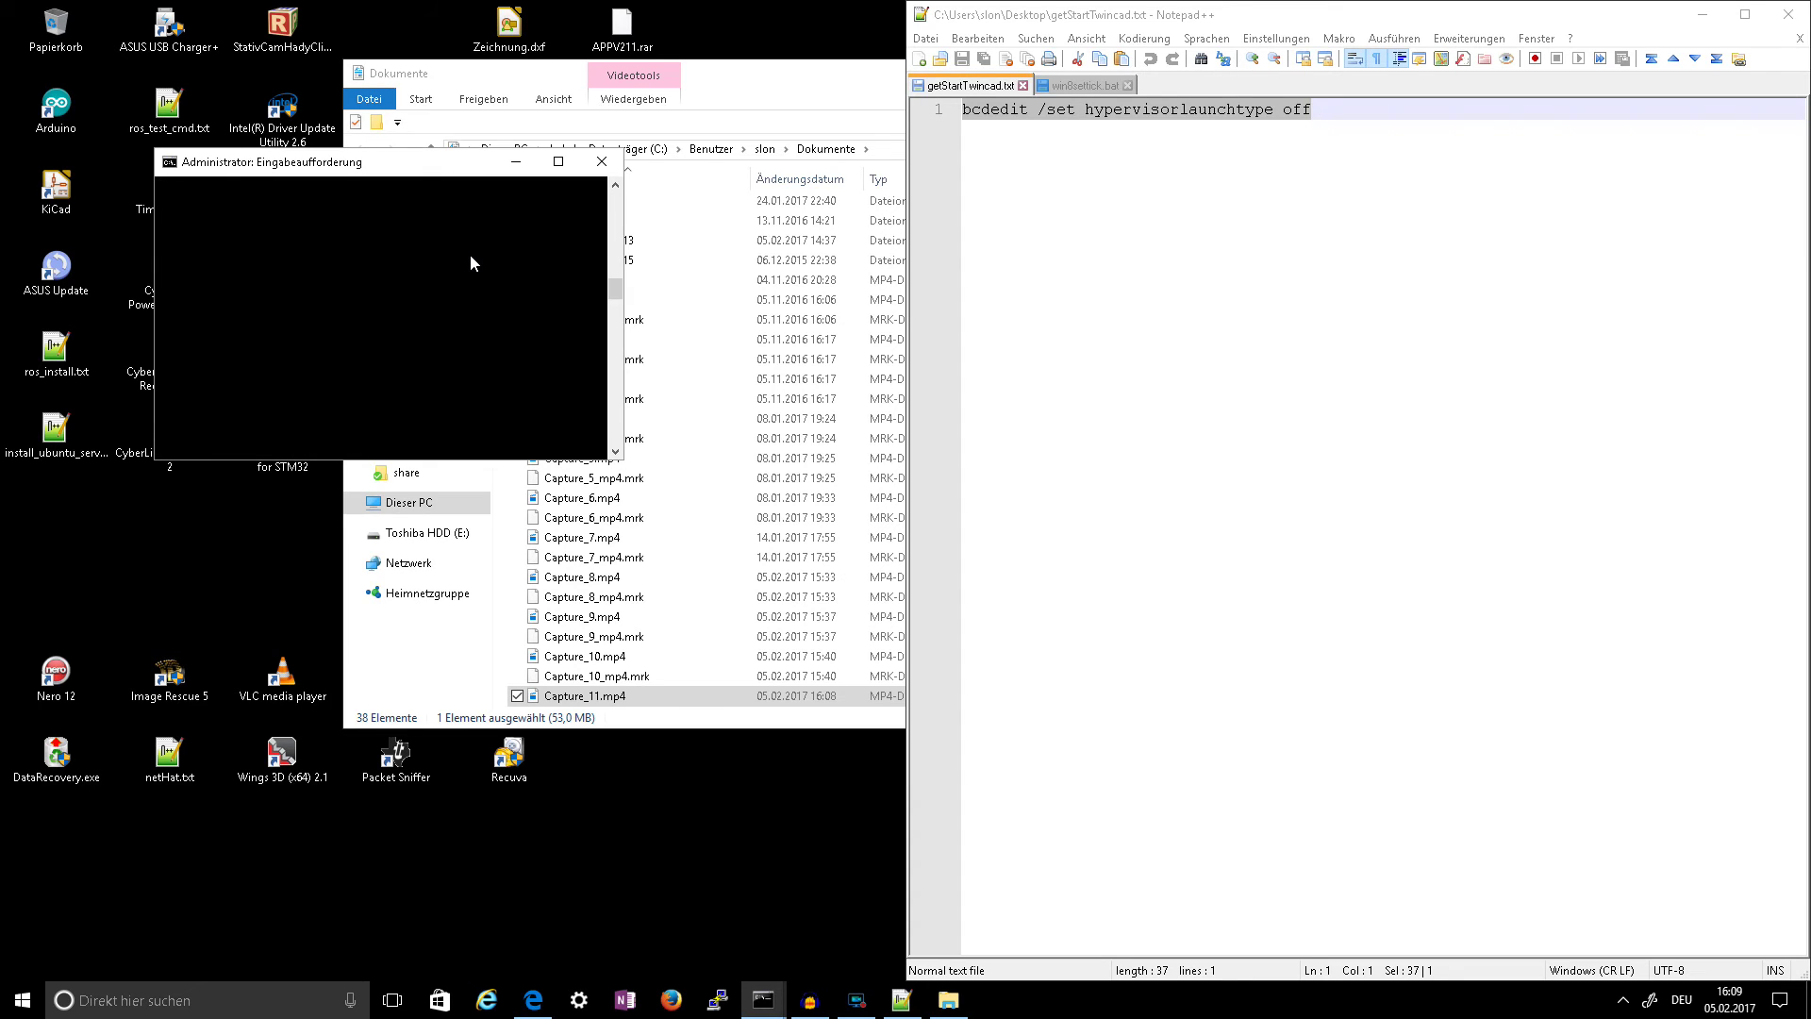
scroll(472, 263, "up", 5)
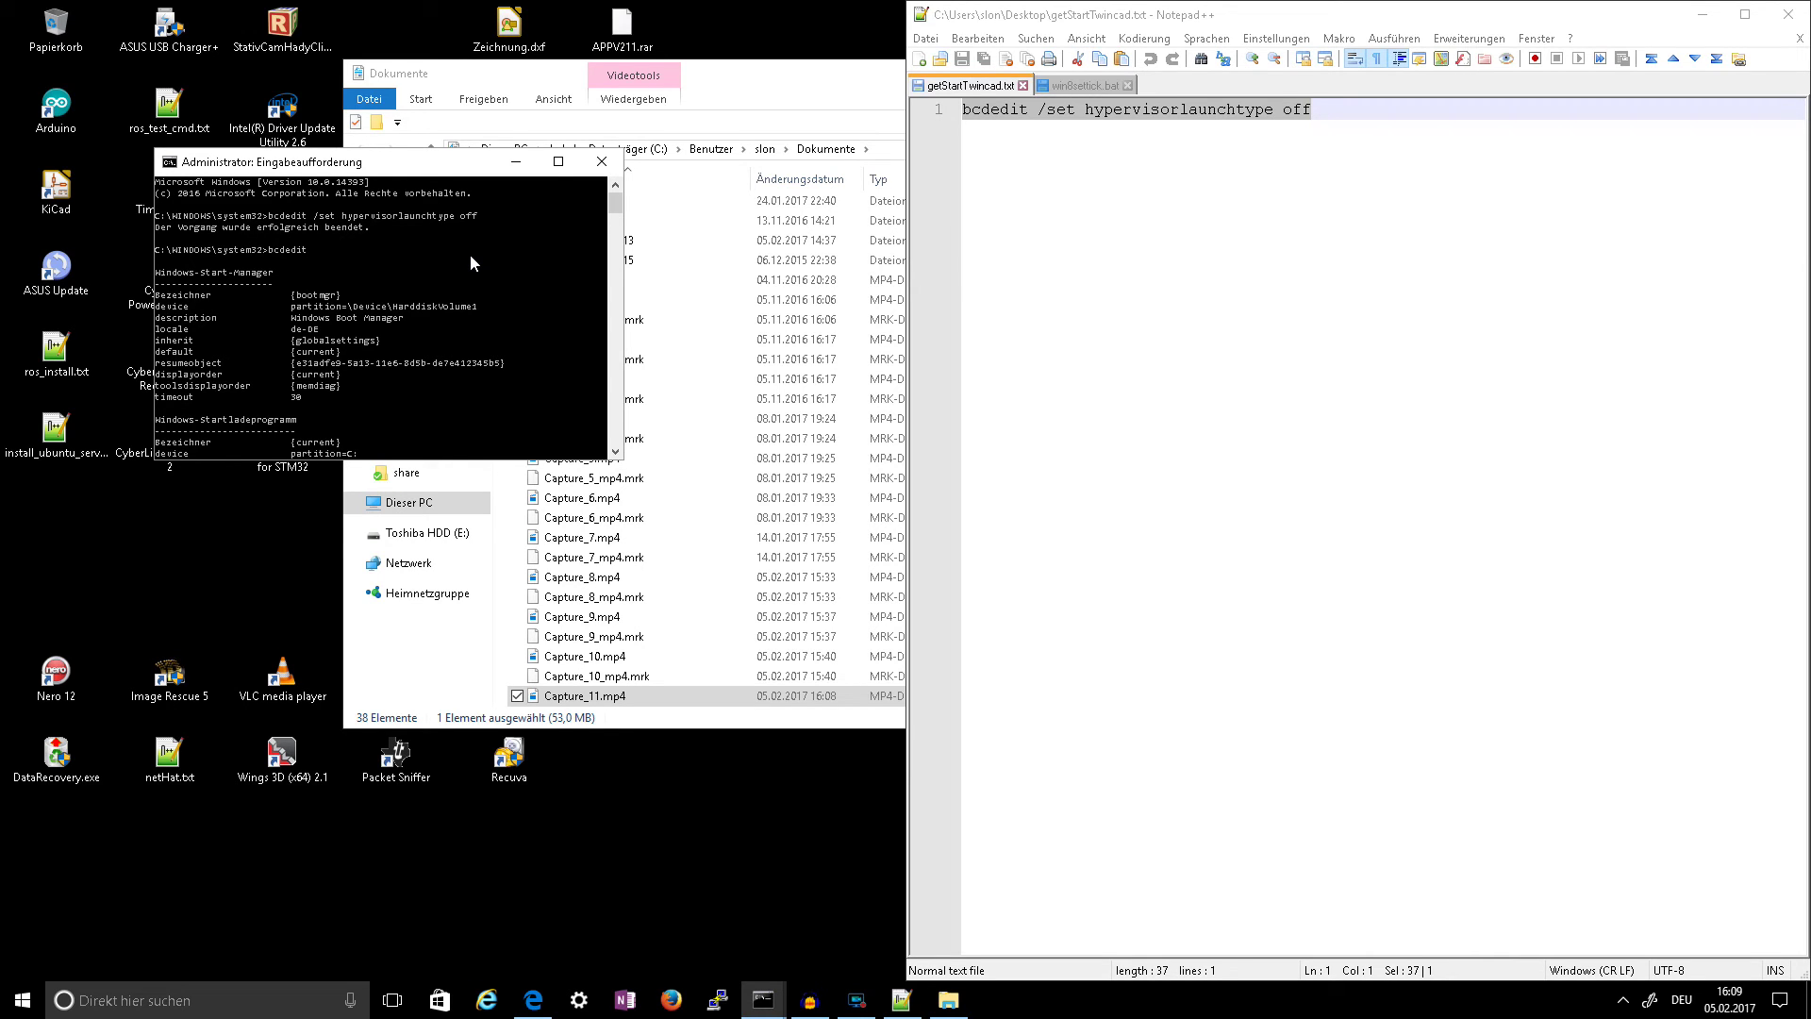
In File Explorer, navigate to C:\TwinCAT\3.1\System
left_click(749, 82)
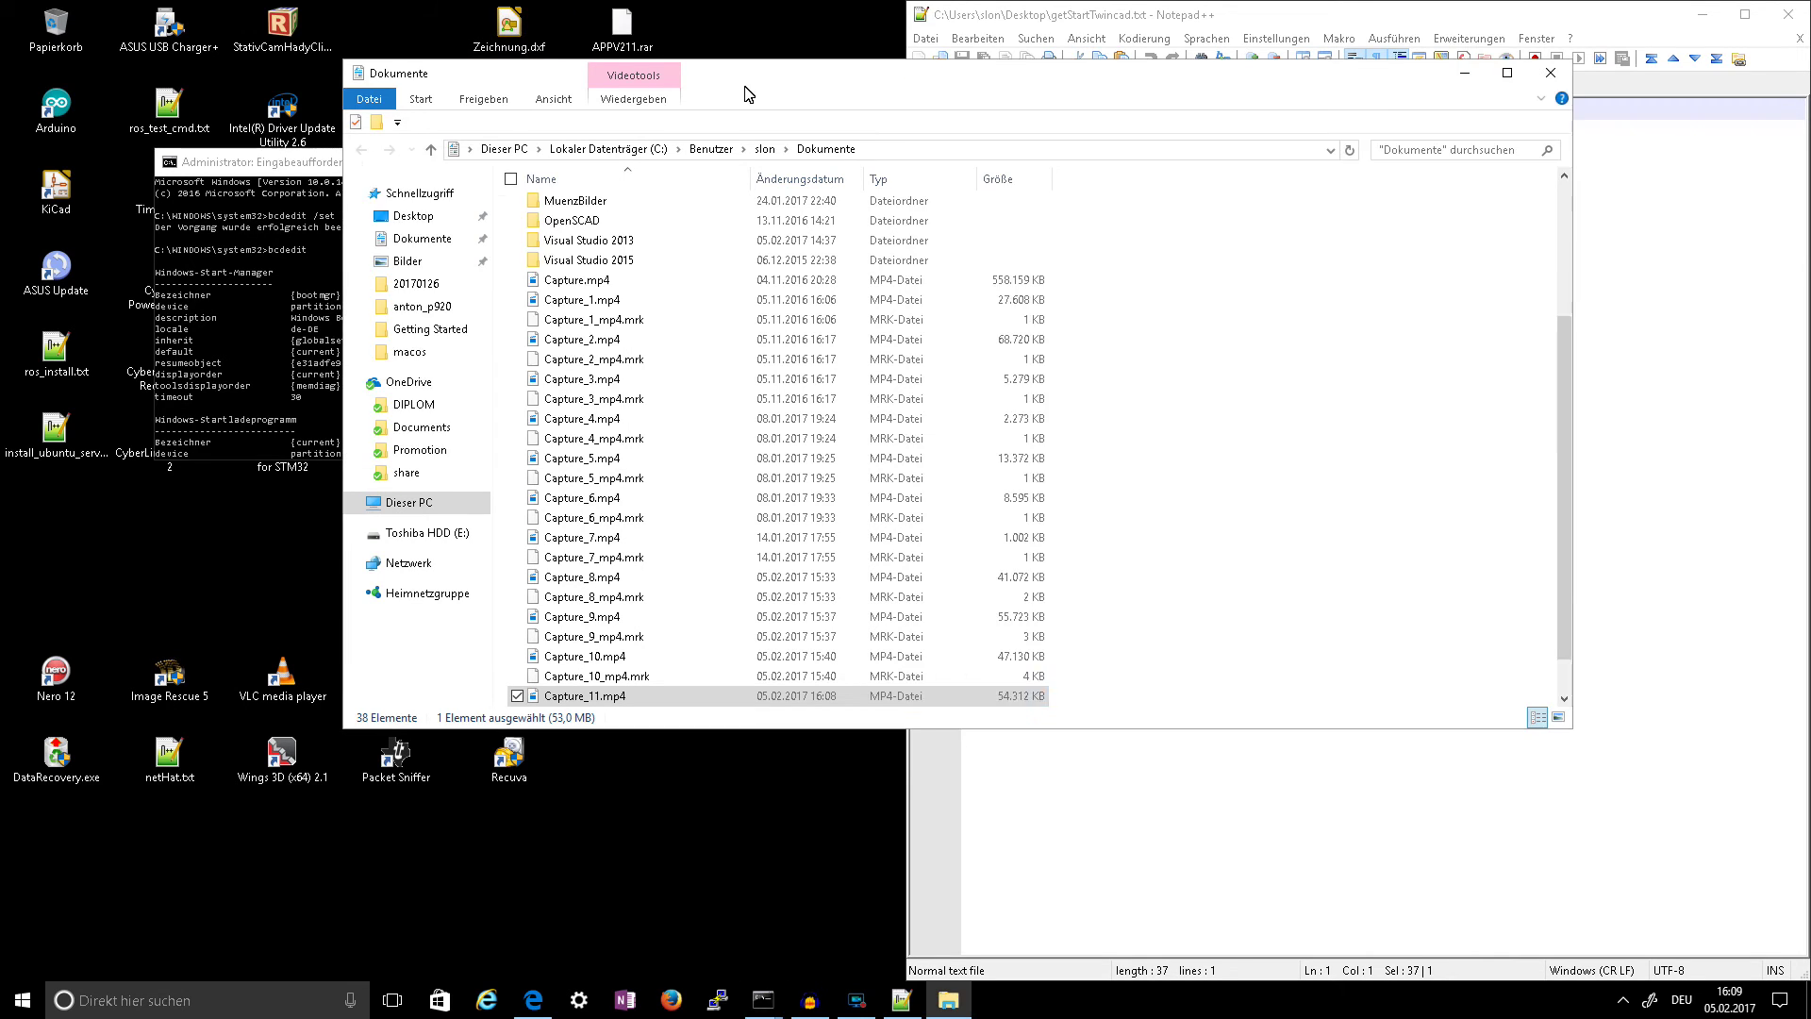
left_click(596, 154)
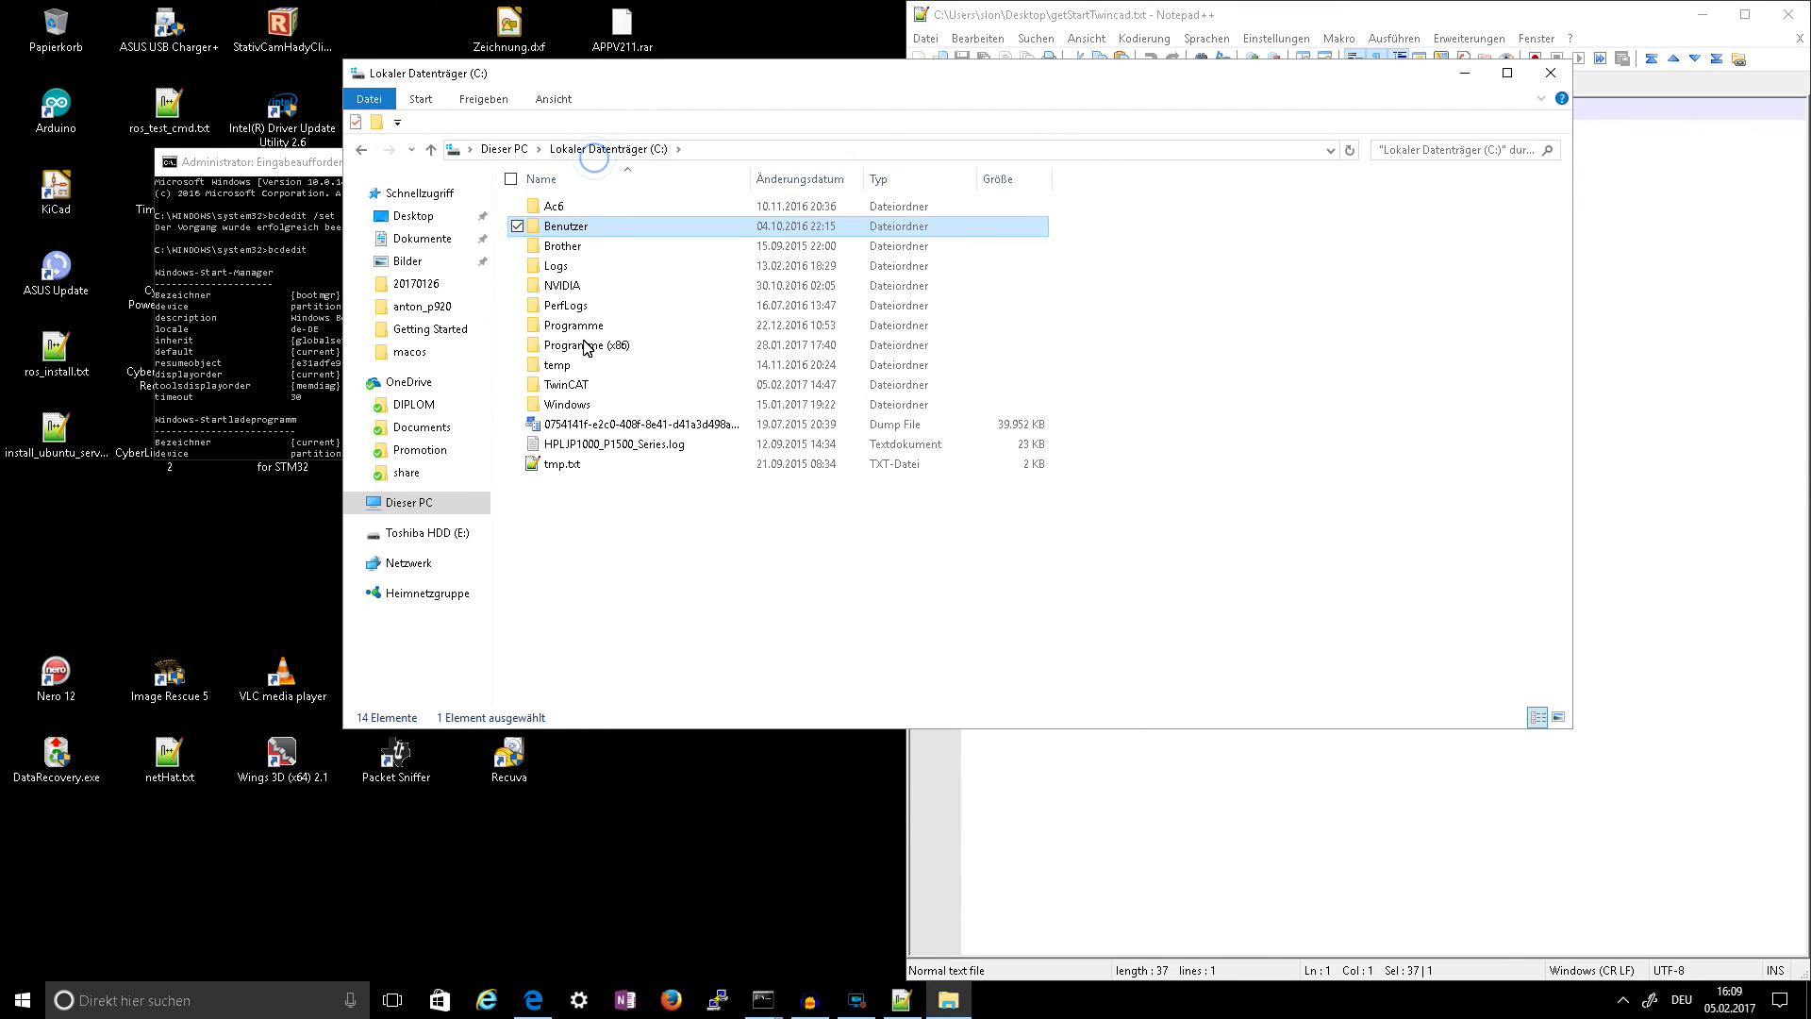
double_click(570, 389)
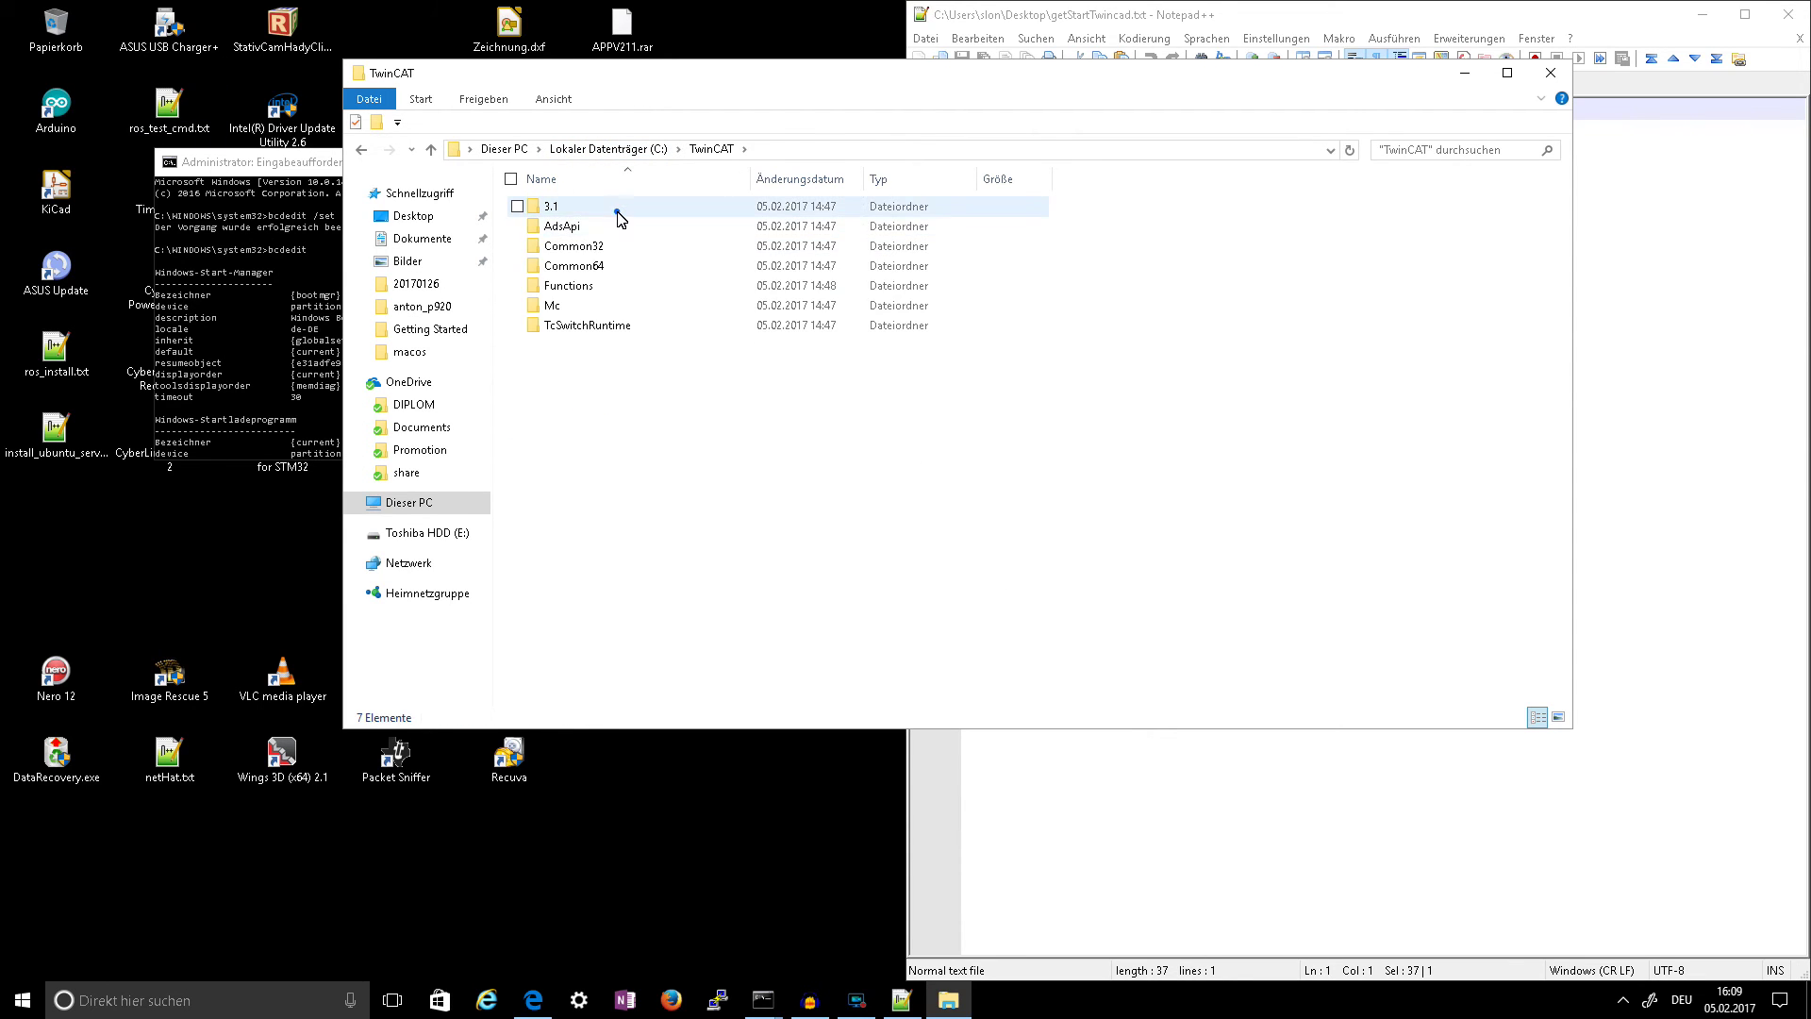
double_click(610, 208)
double_click(601, 347)
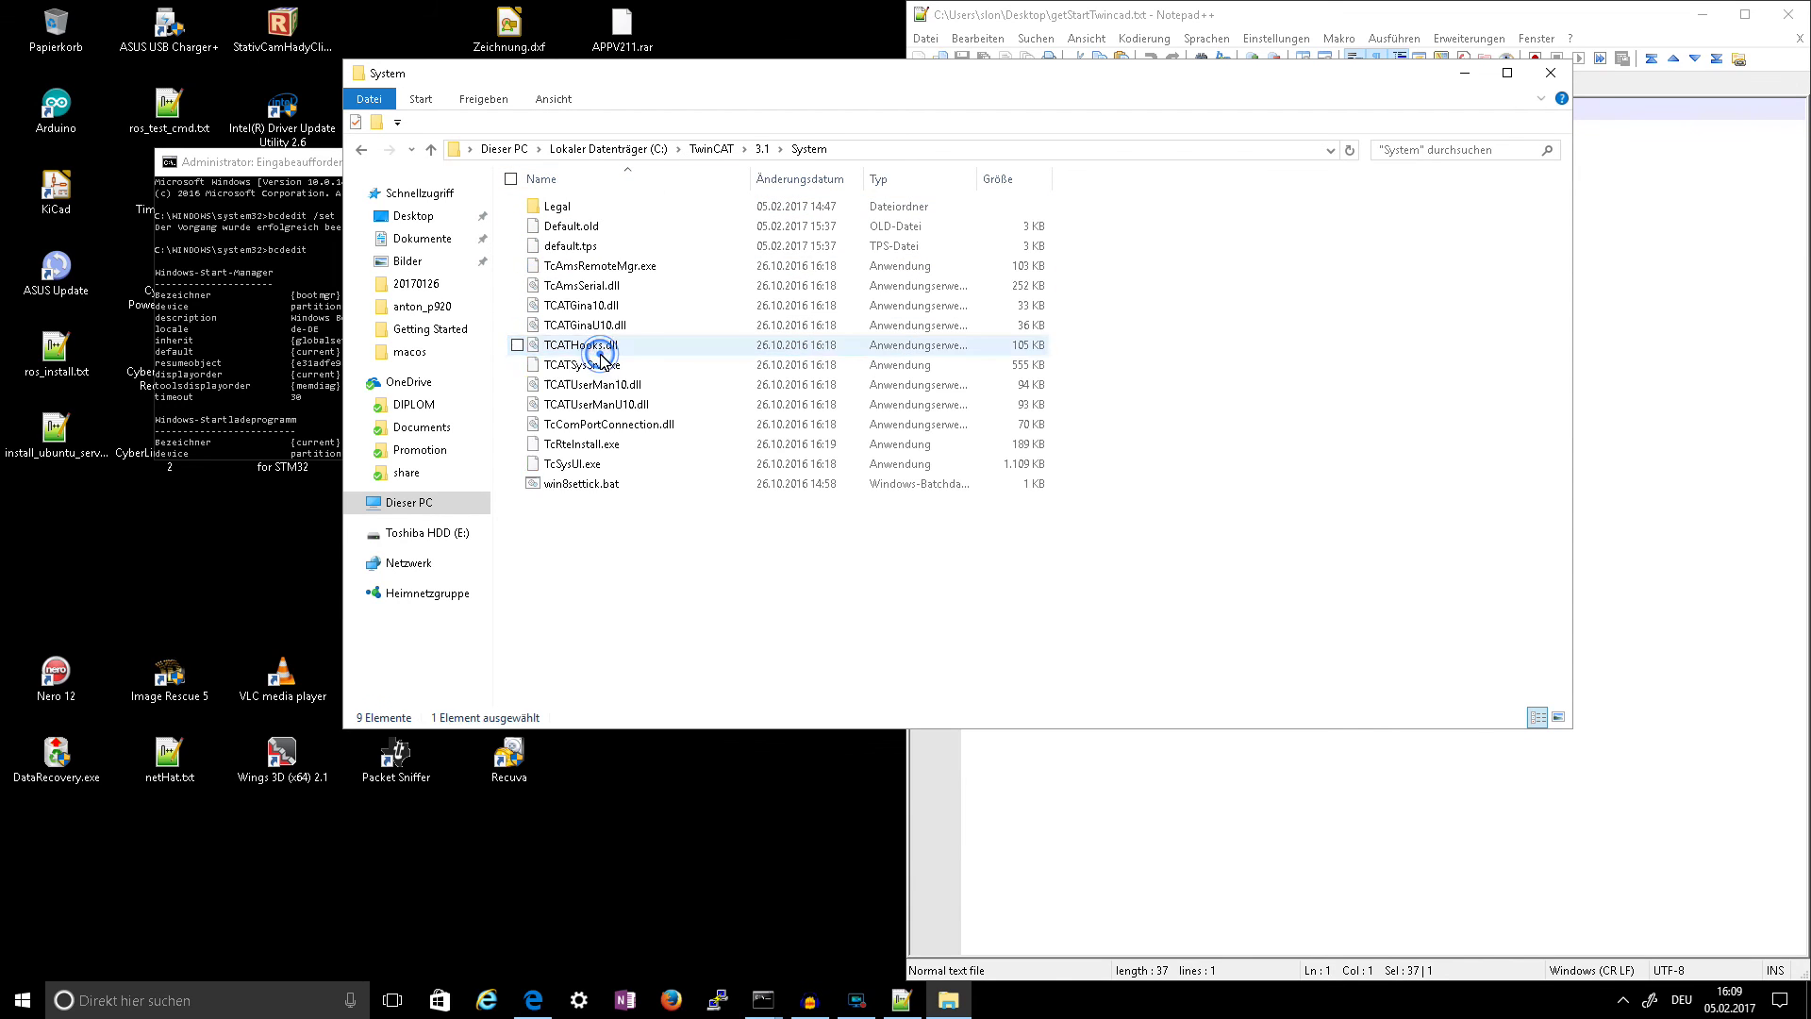
Open win8settick.bat with Edit with Notepad++
left_click(581, 484)
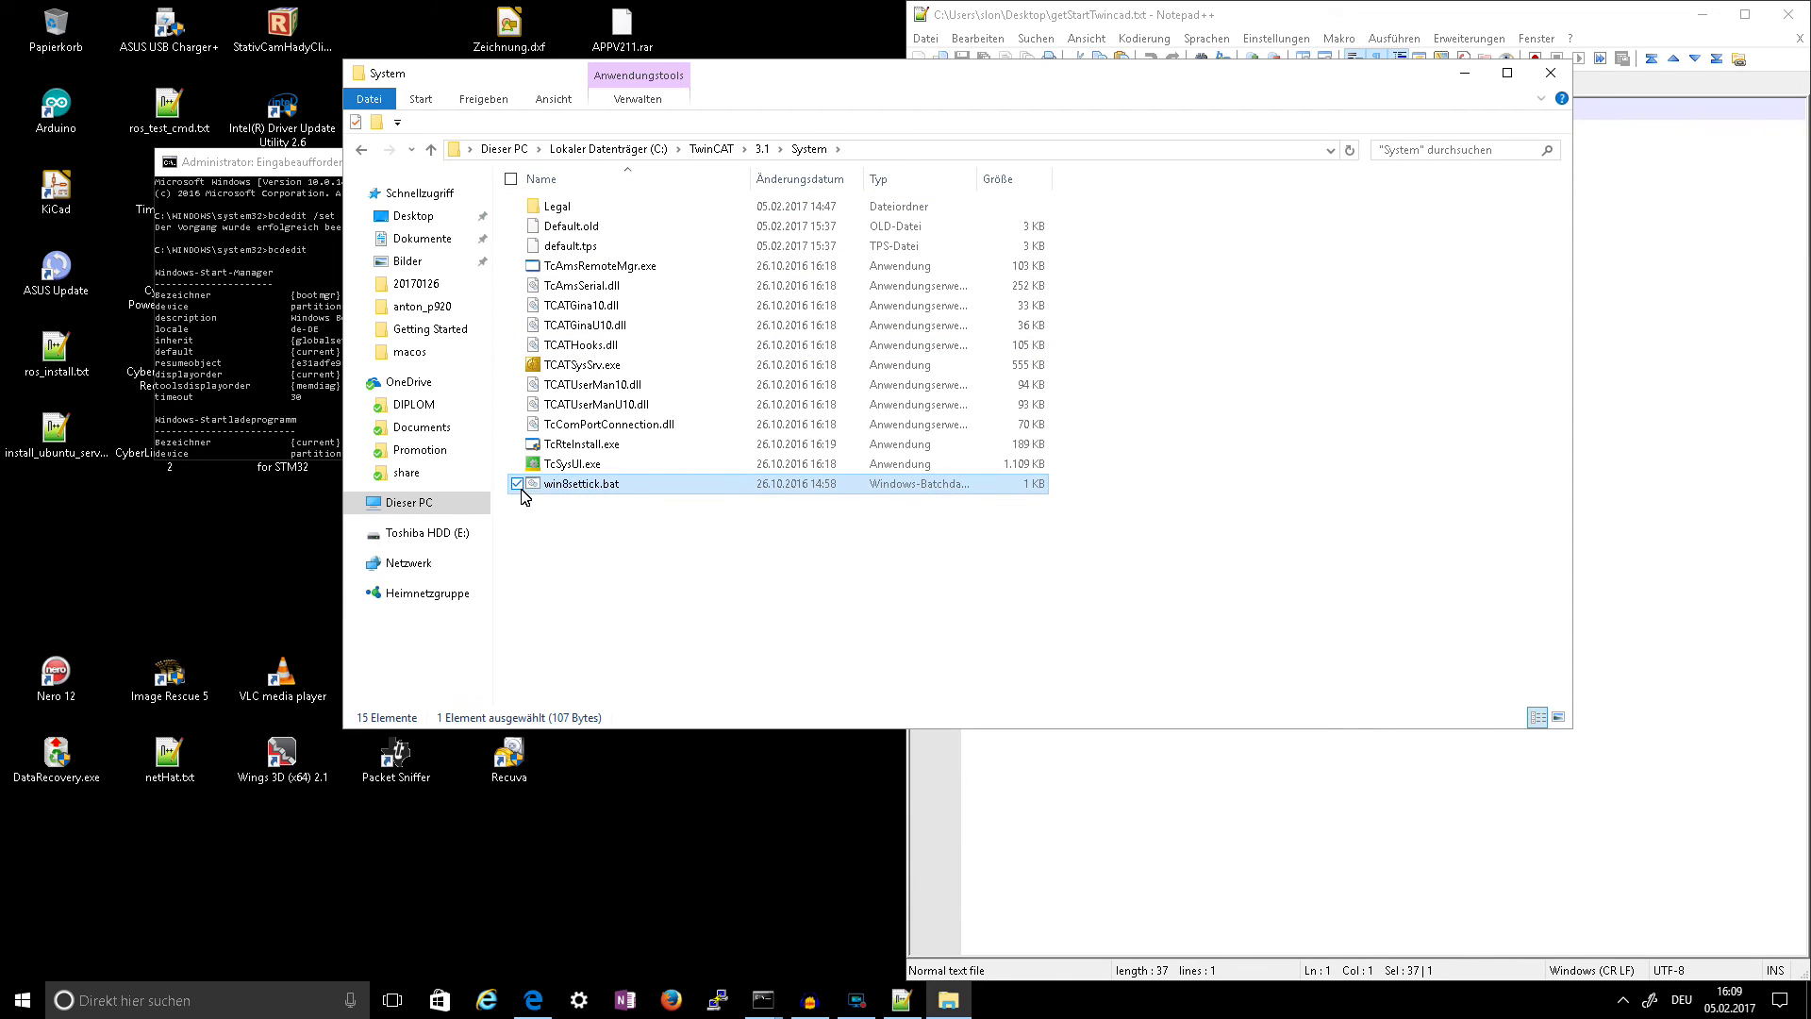
double_click(599, 486)
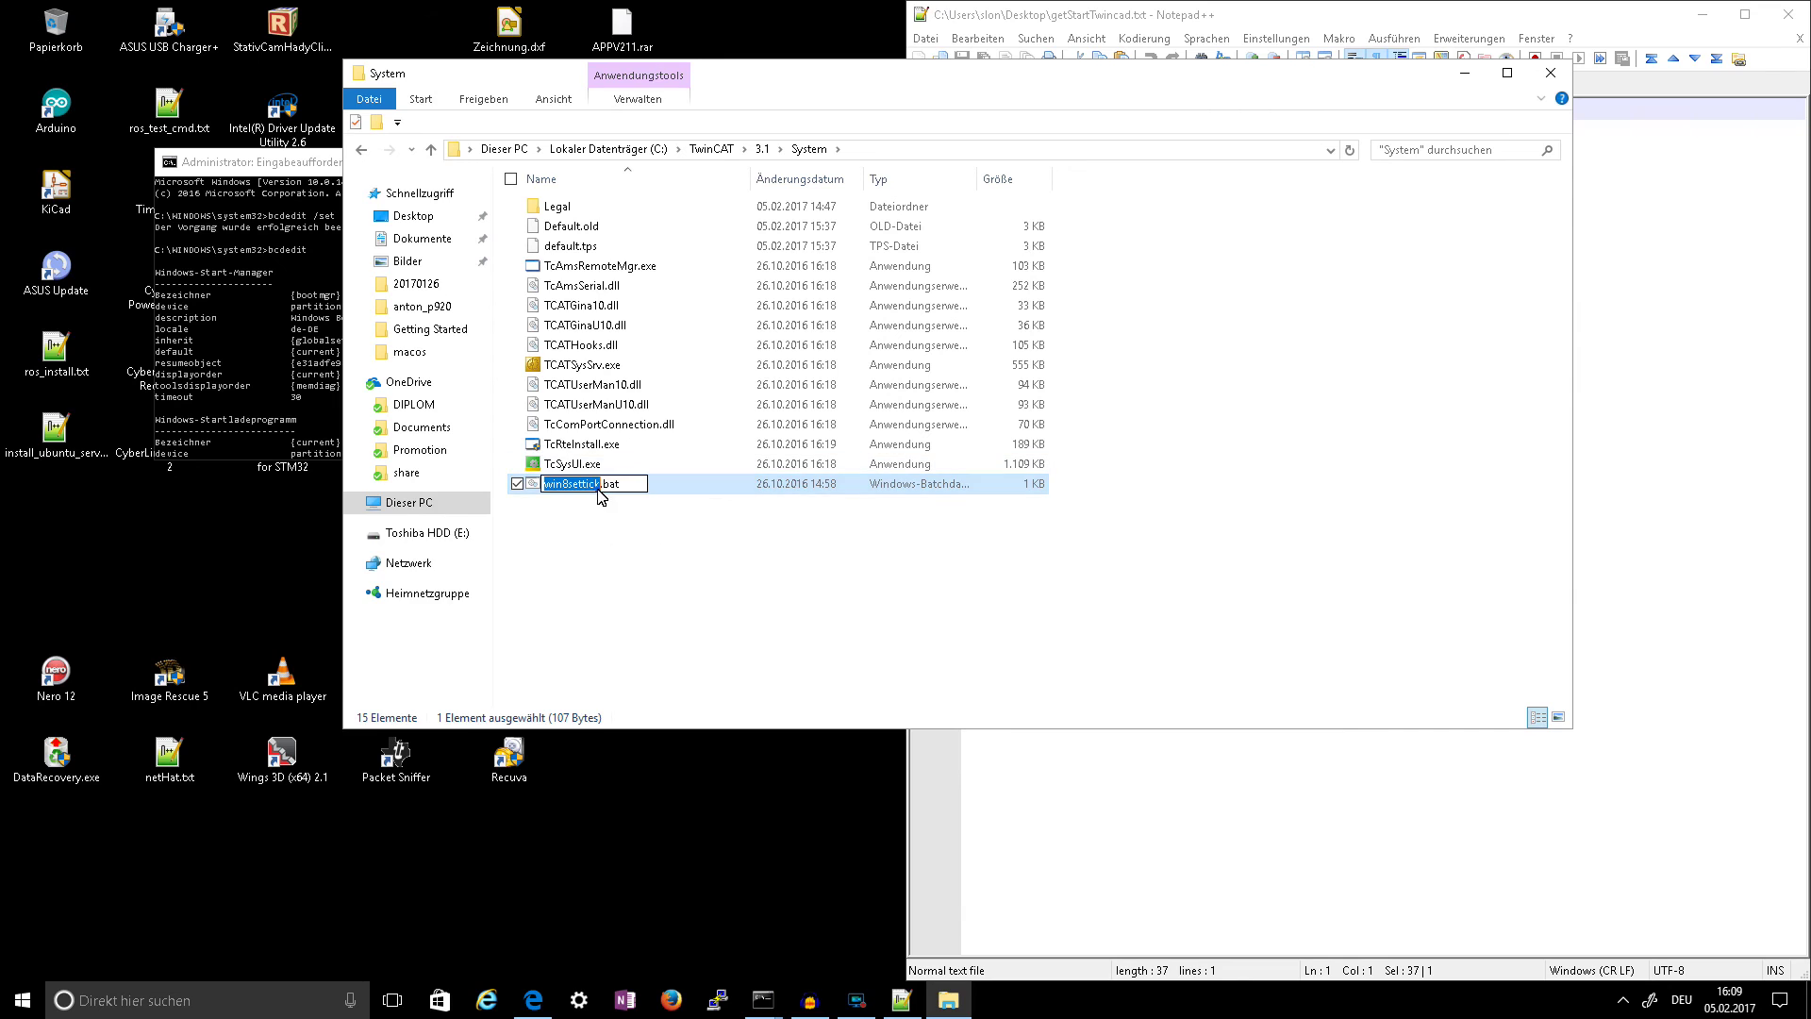
right_click(612, 484)
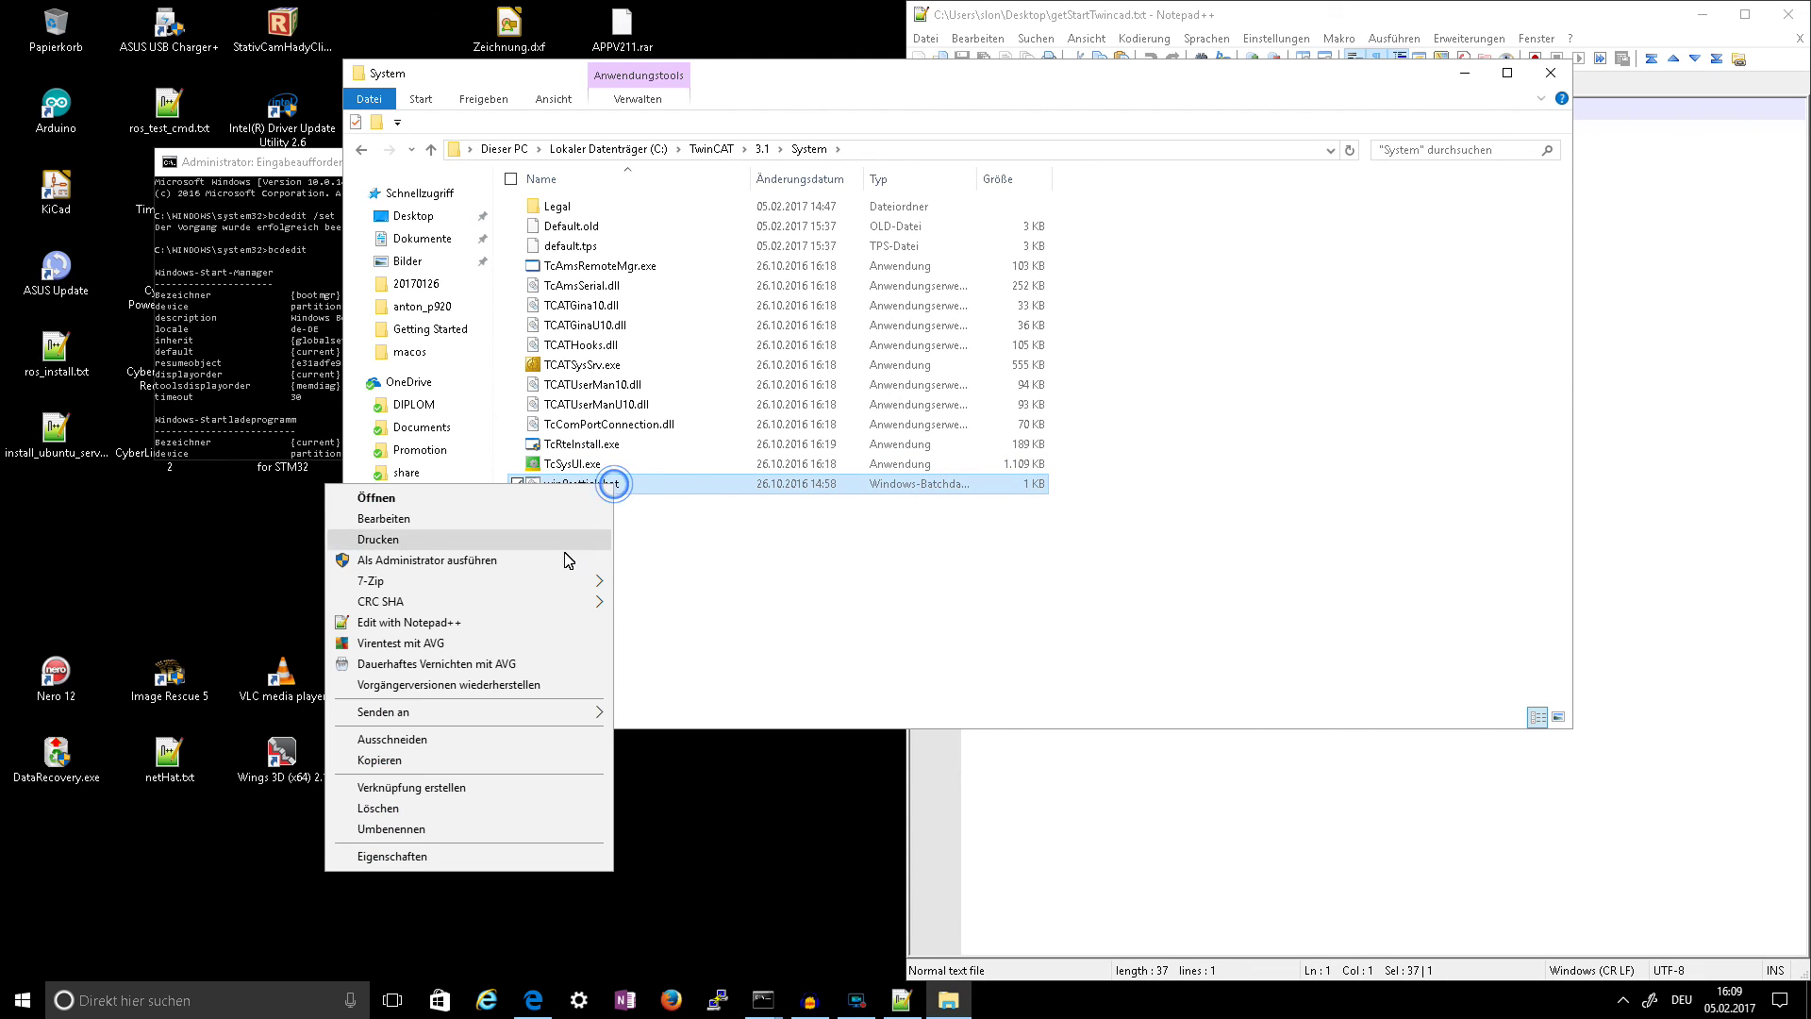
left_click(525, 617)
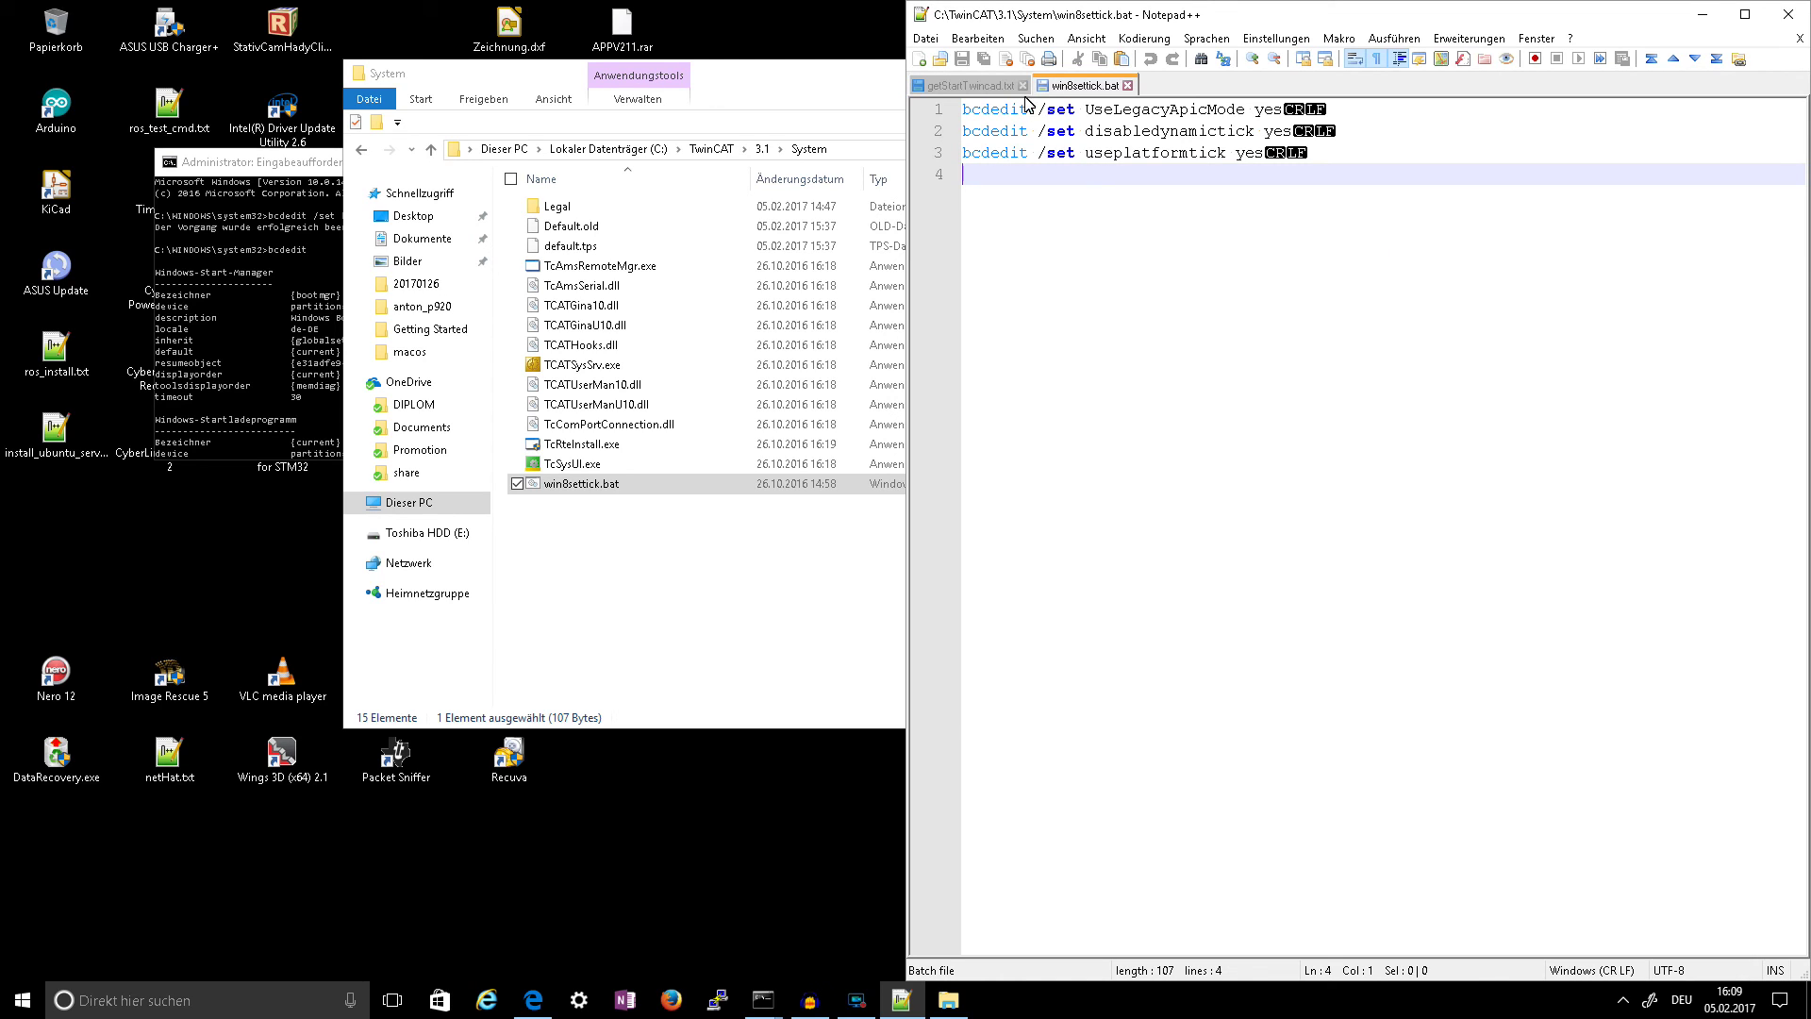
Close win8settick.bat, File Explorer and Command Prompt, minimize Notepad++, and open Start
left_click(1128, 88)
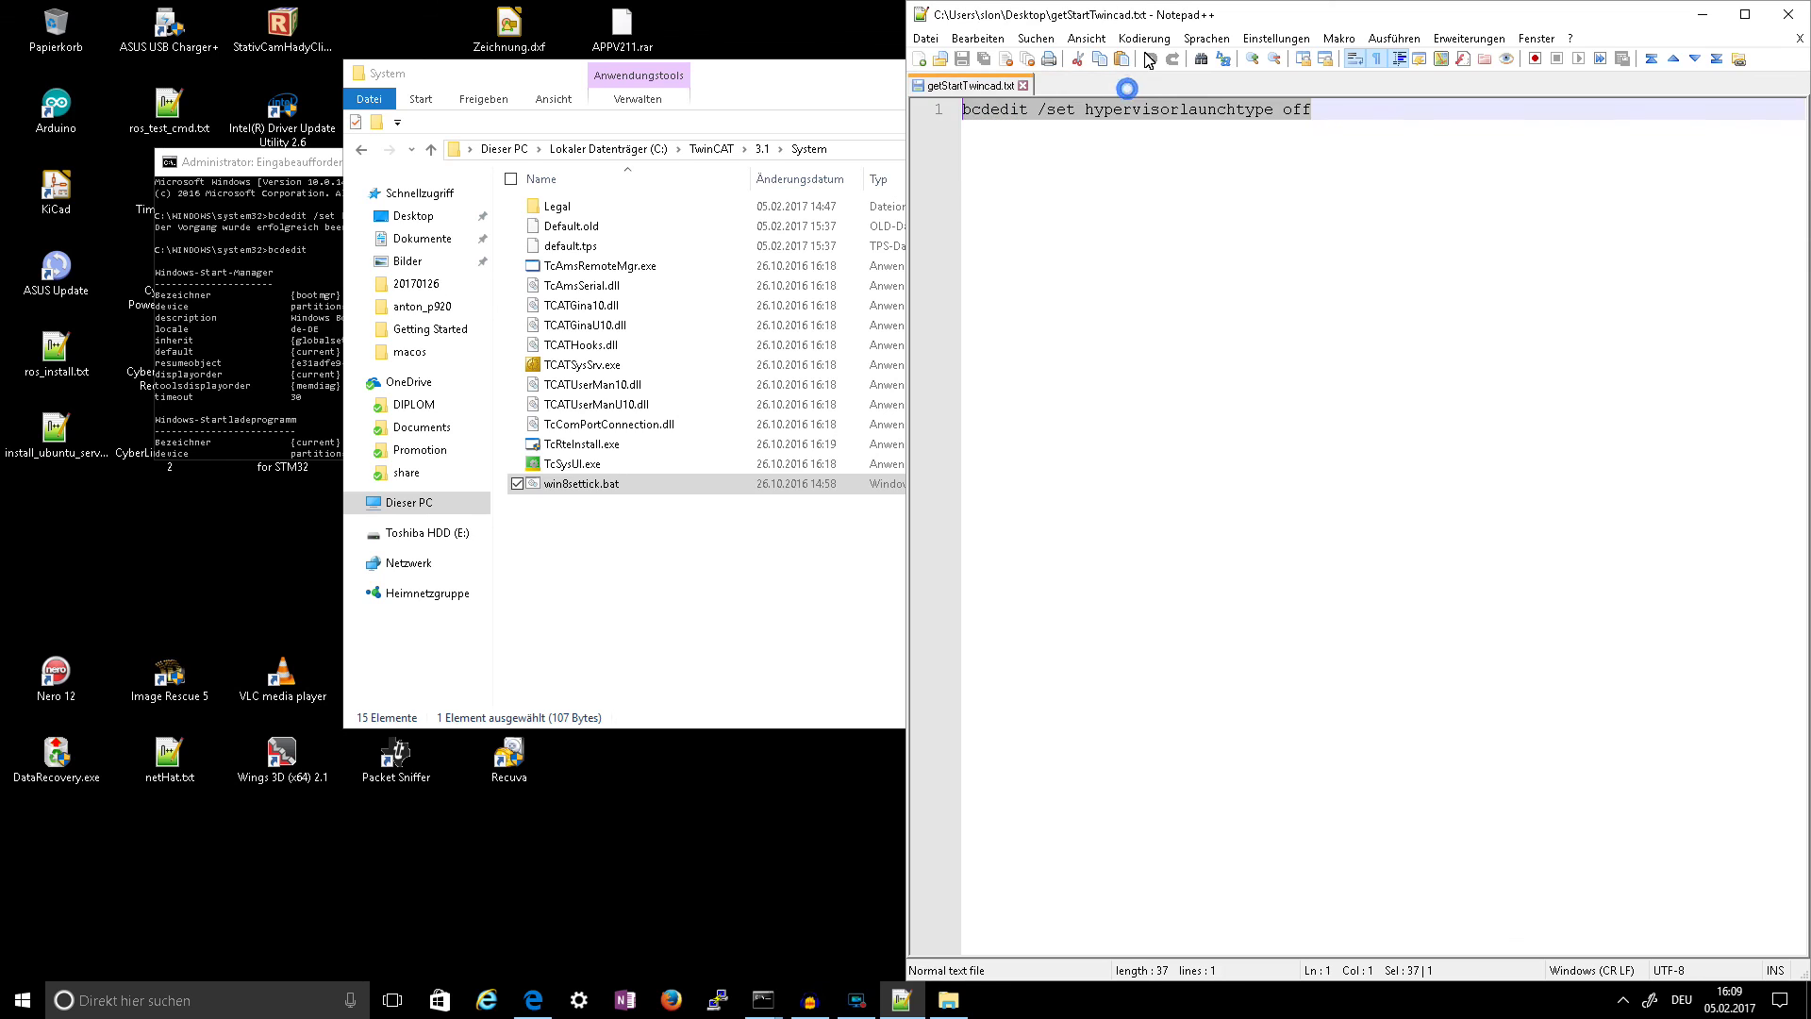
left_click(601, 613)
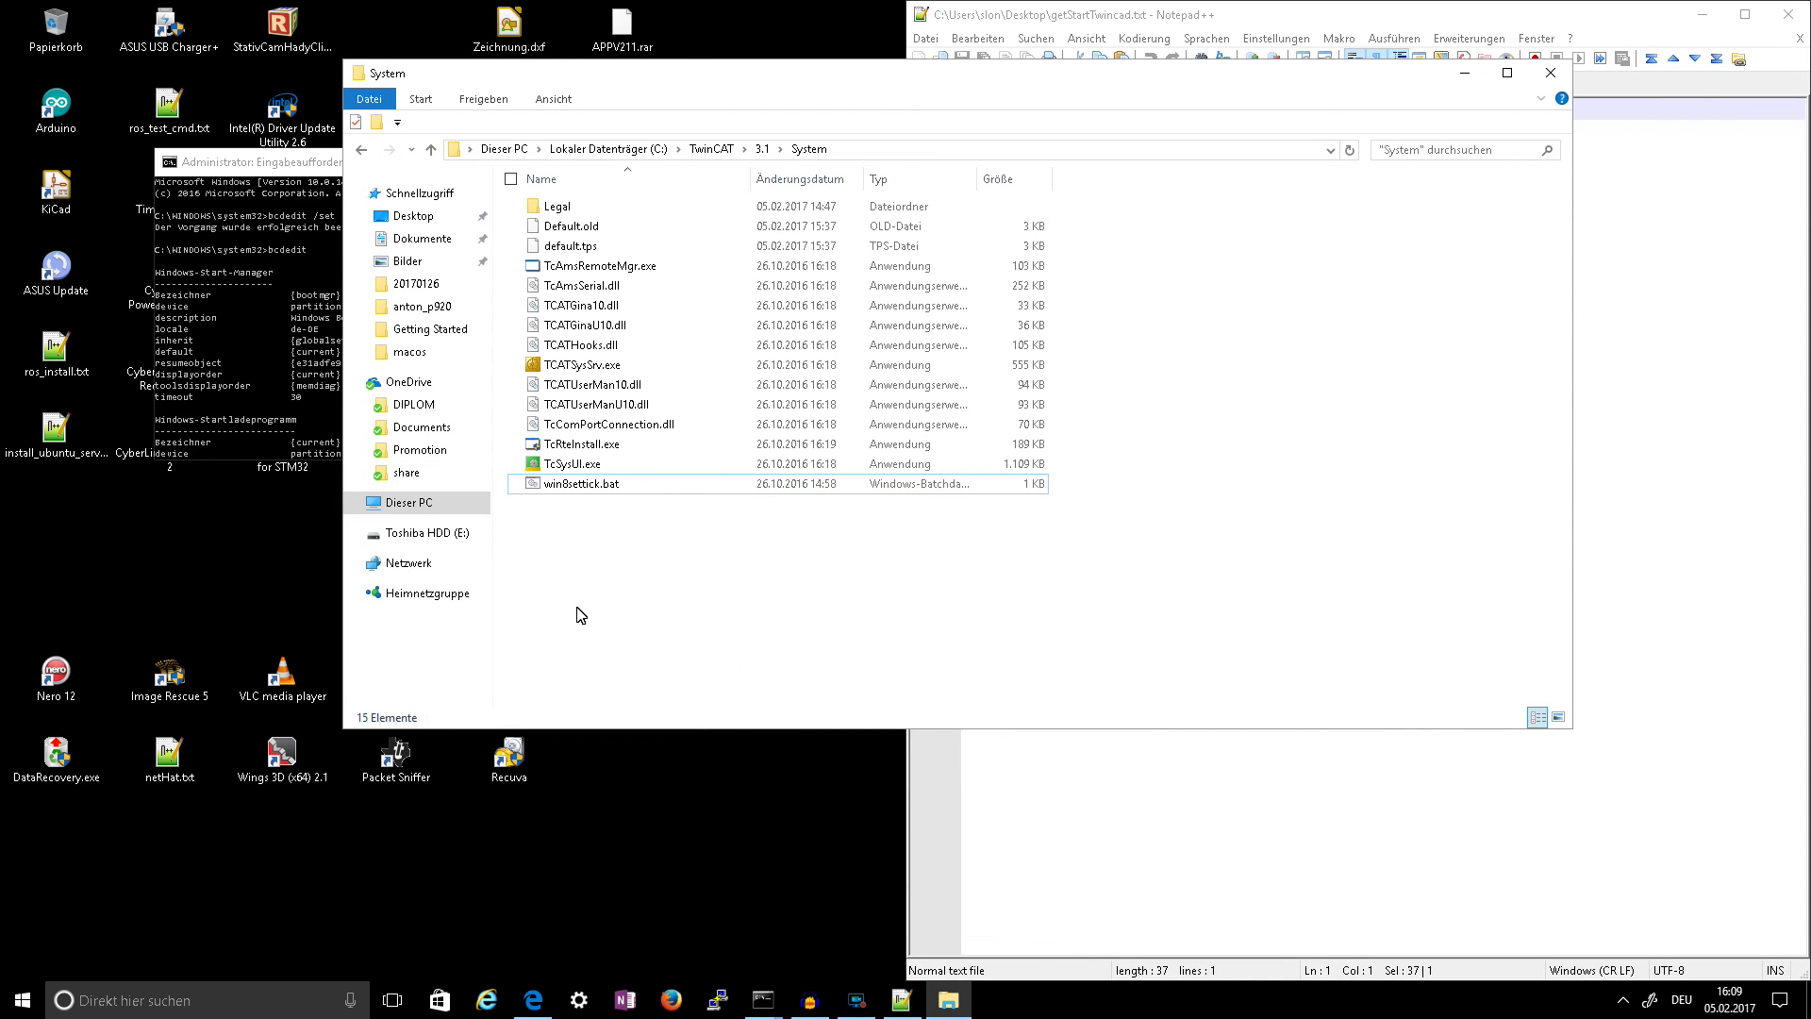
left_click(1548, 73)
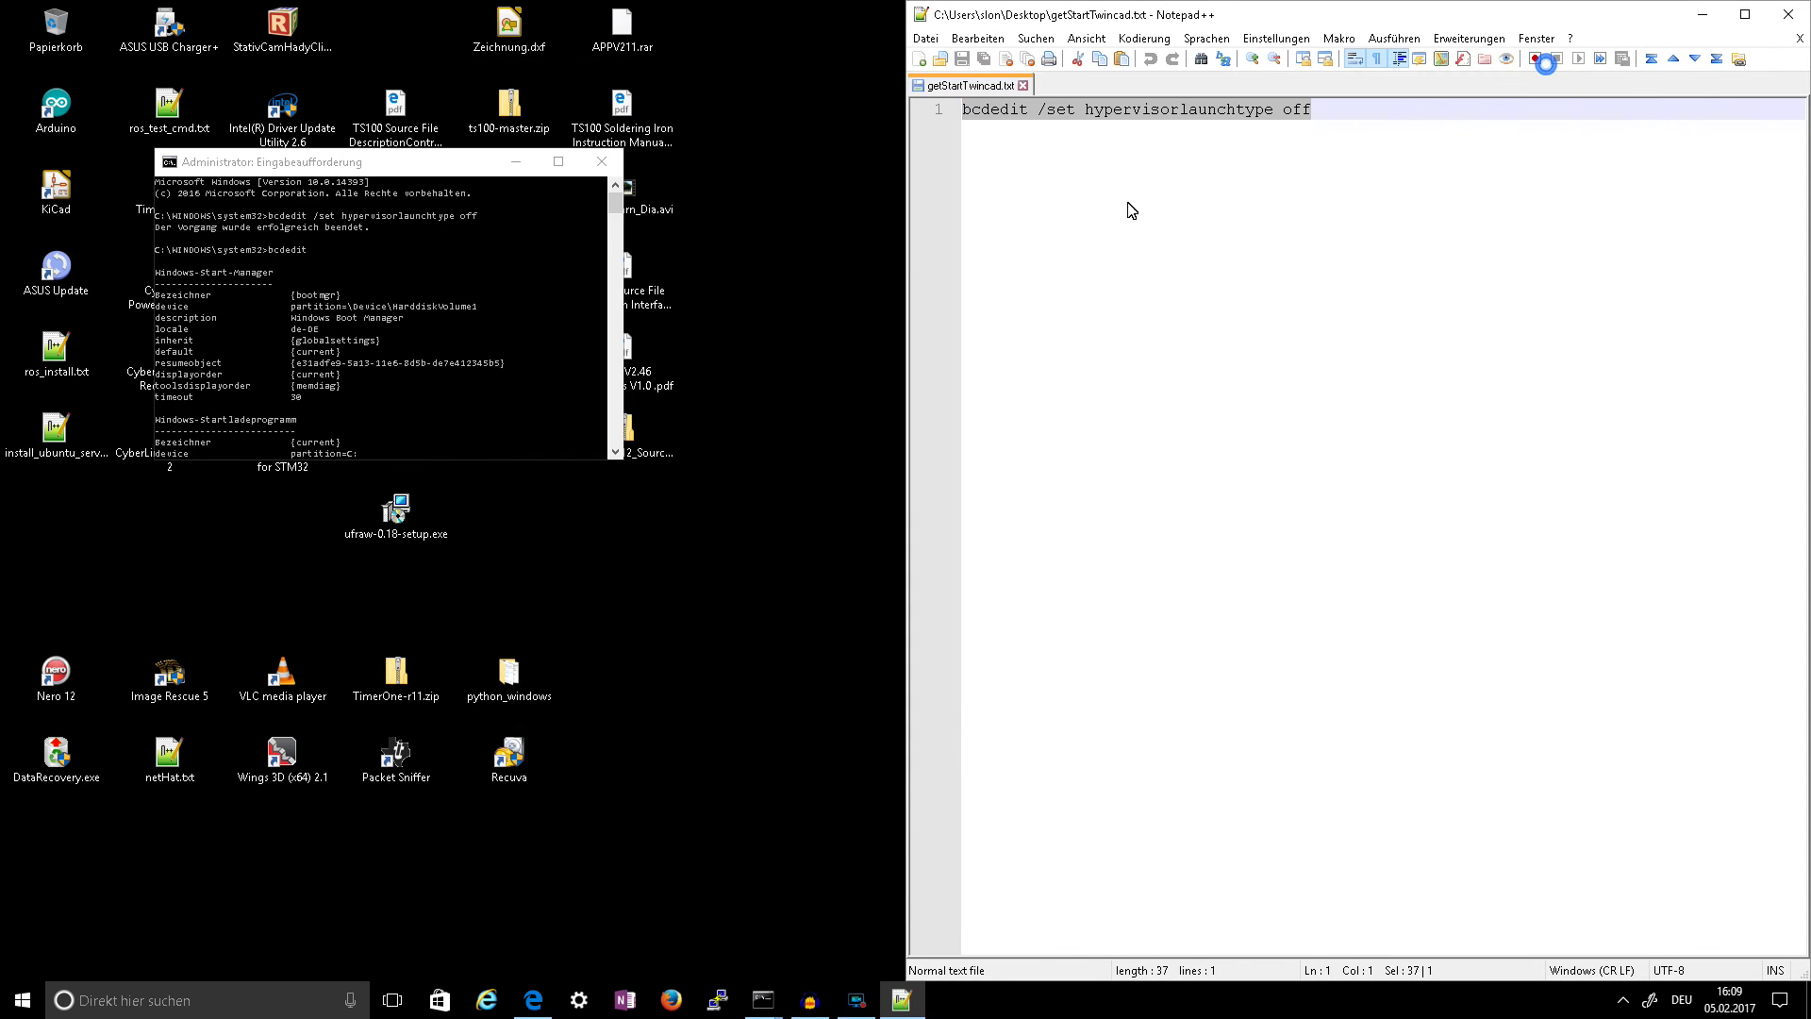
left_click(602, 160)
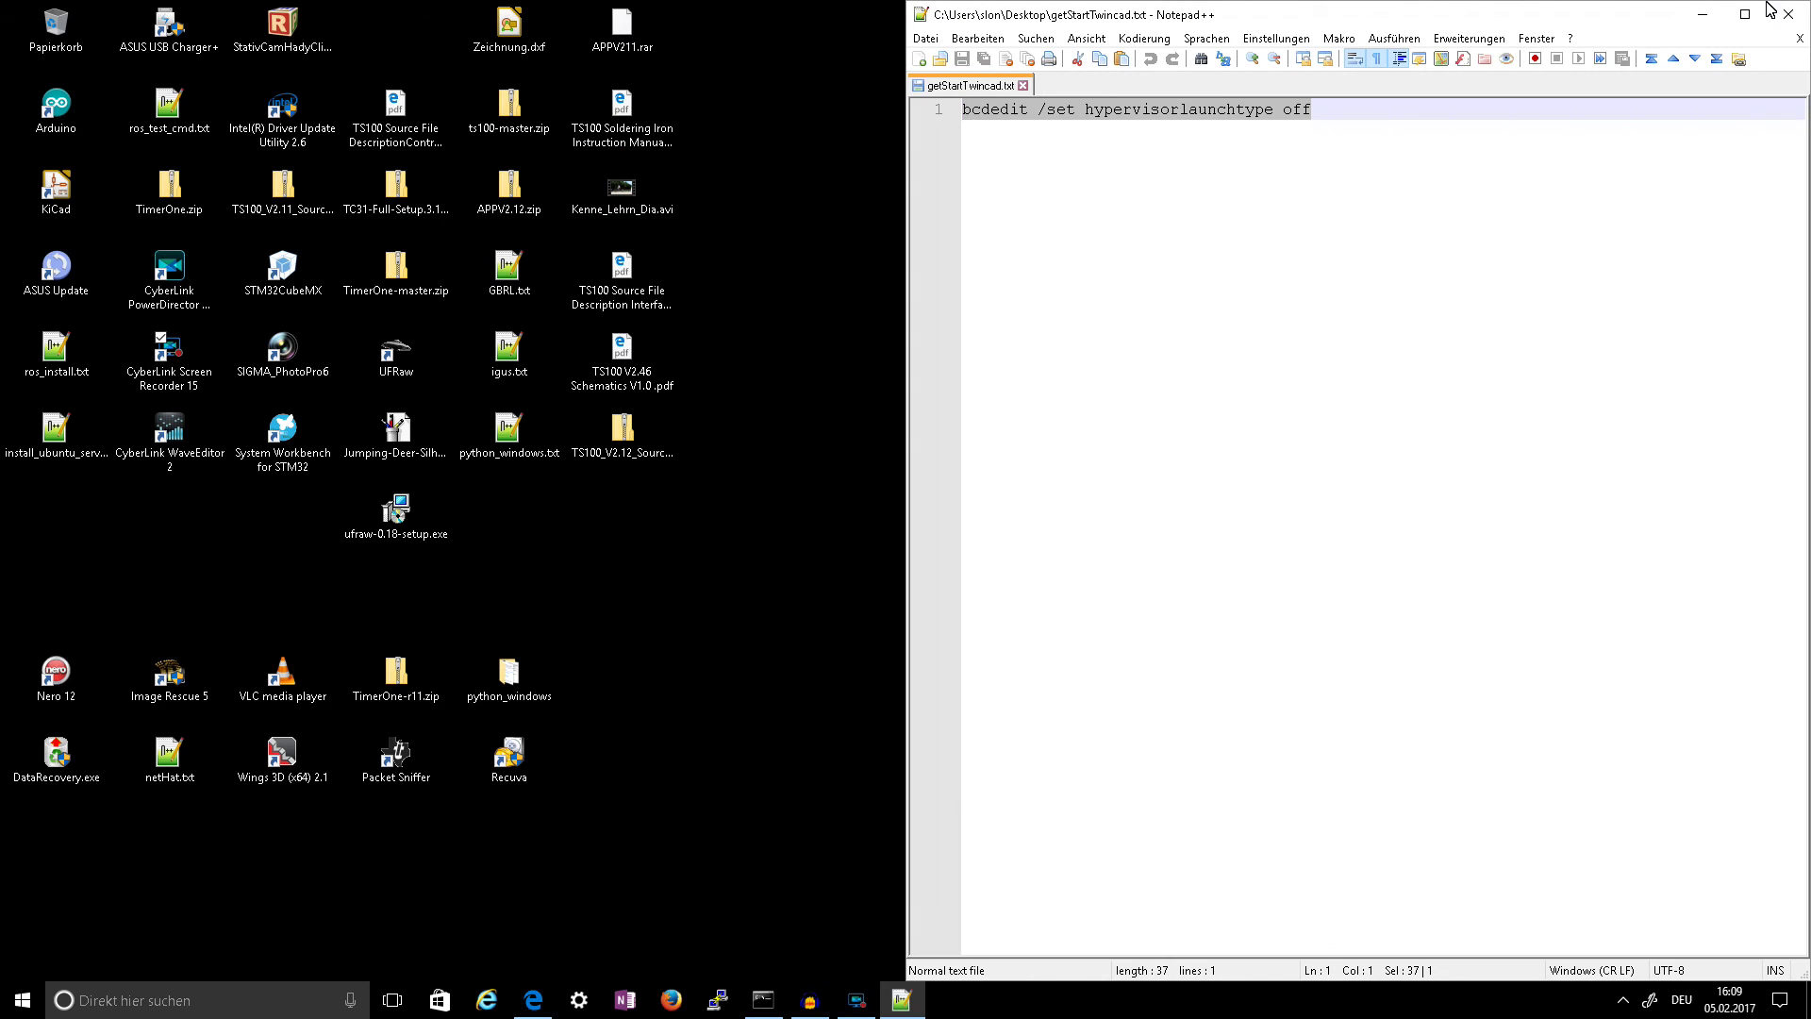
left_click(1702, 15)
left_click(23, 1001)
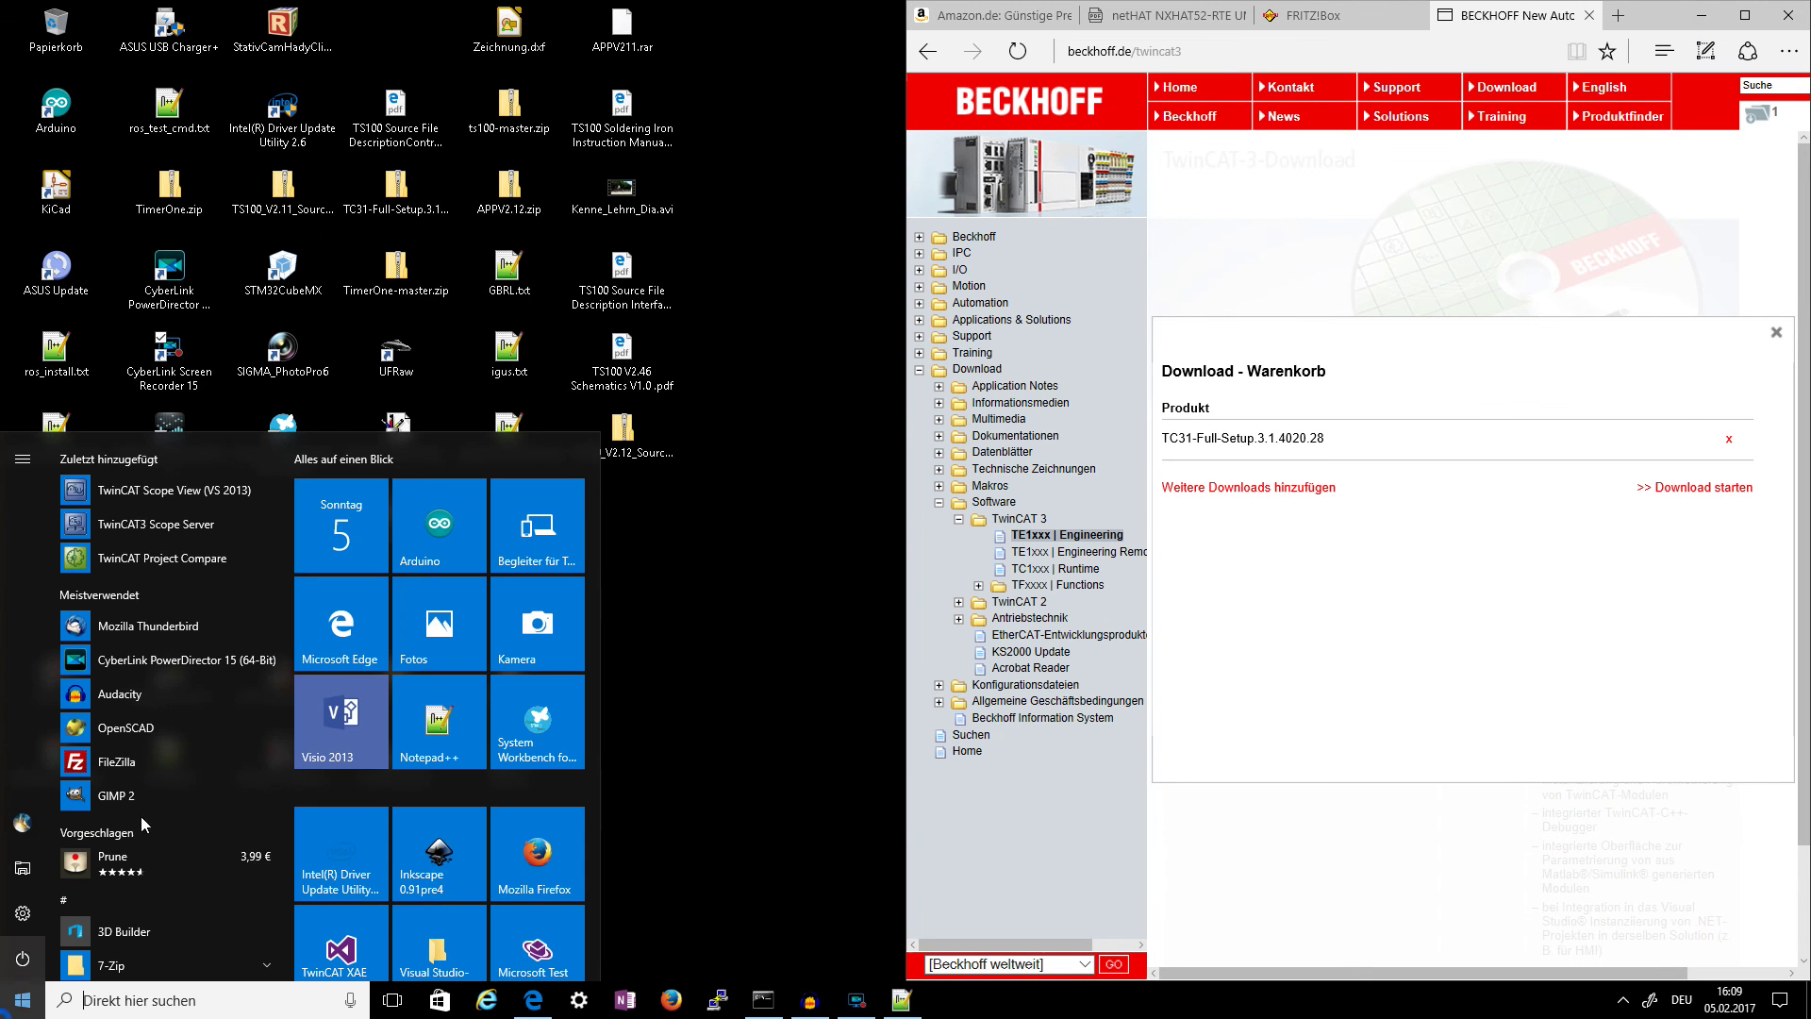